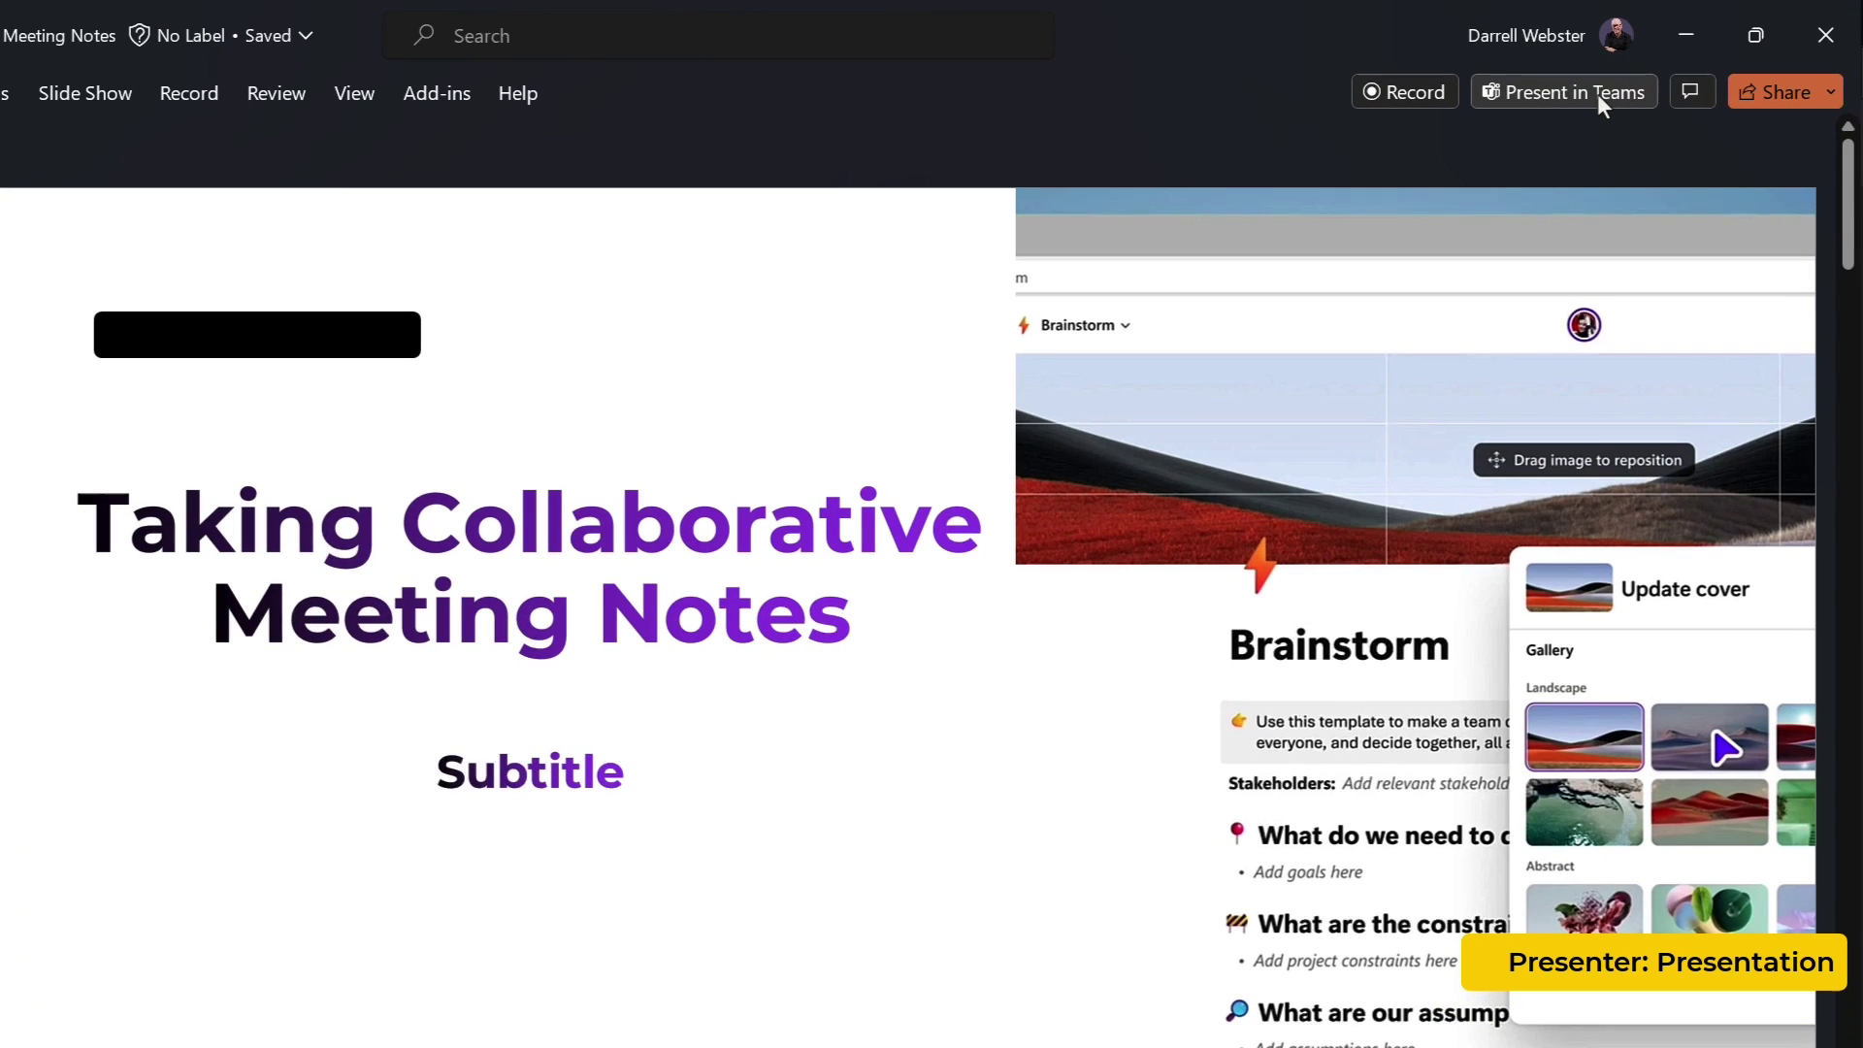
# Present the Taking Collaborative Meeting Notes deck in the current Teams meeting, show slide 2 and return to slide 1
pyautogui.click(1597, 92)
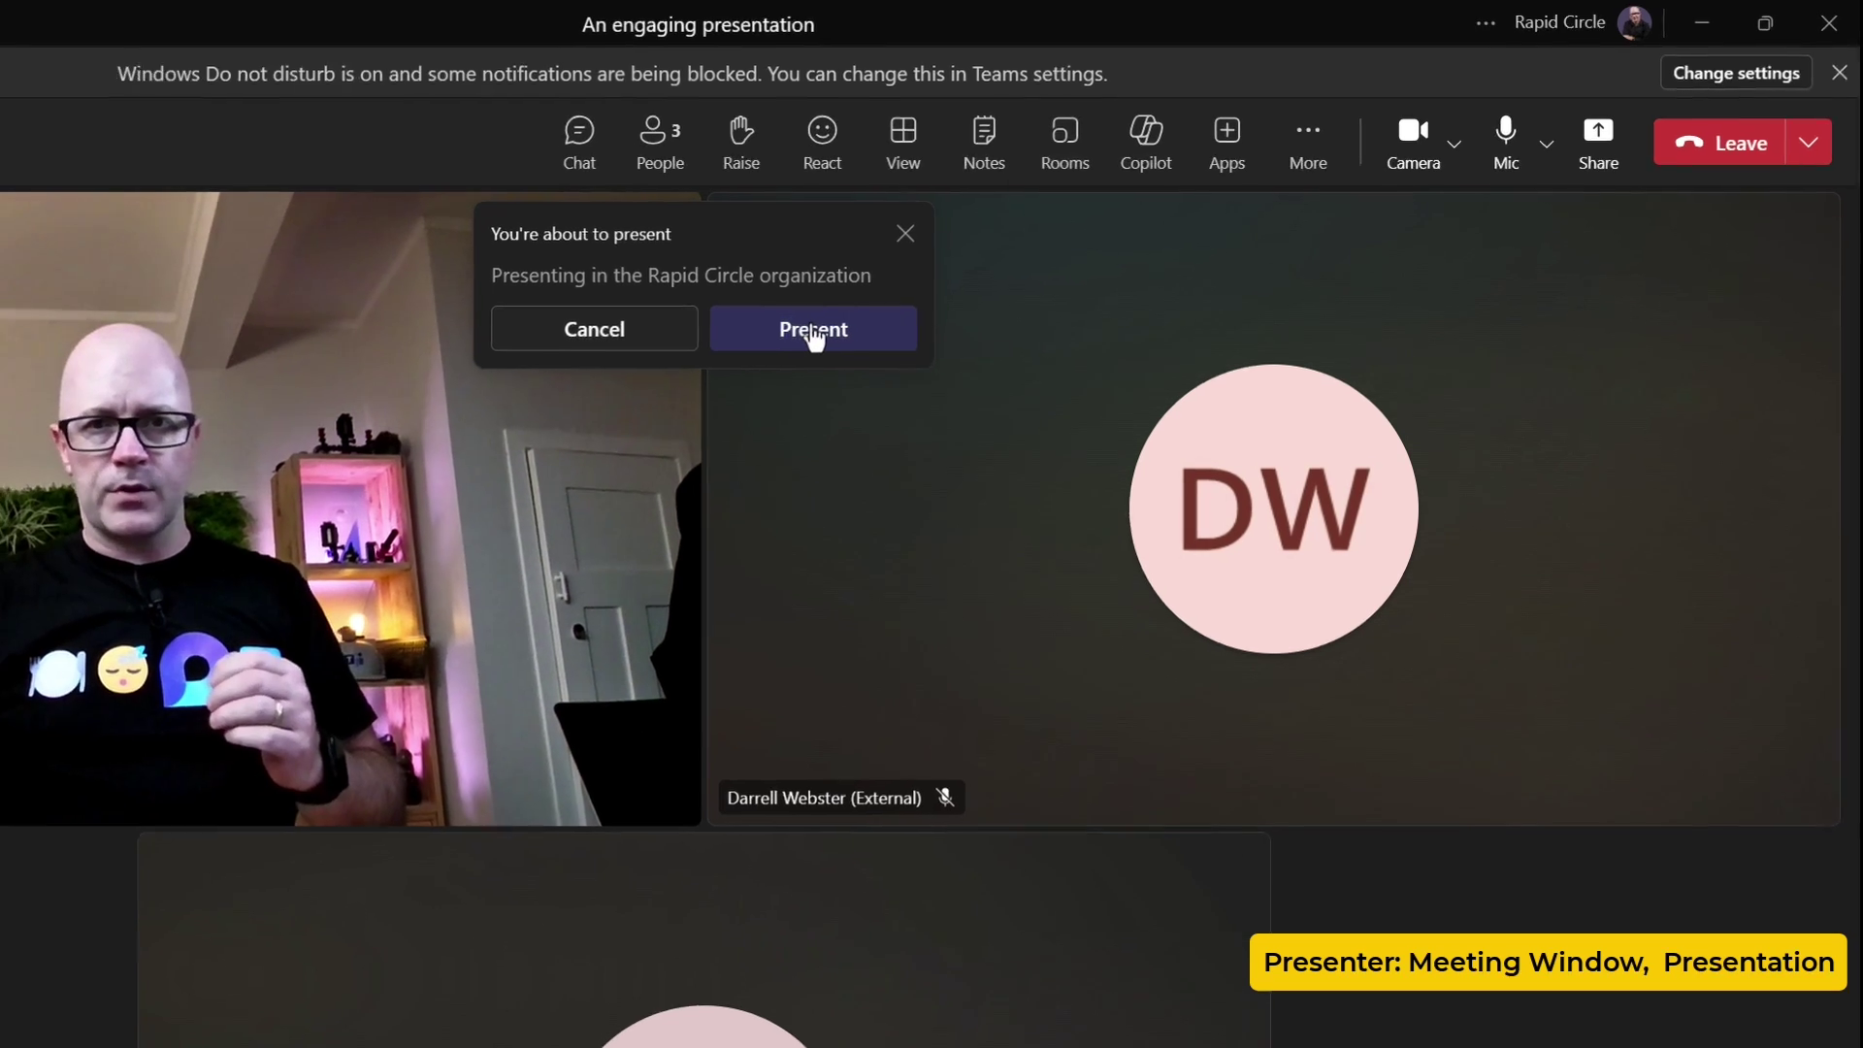
pyautogui.click(811, 335)
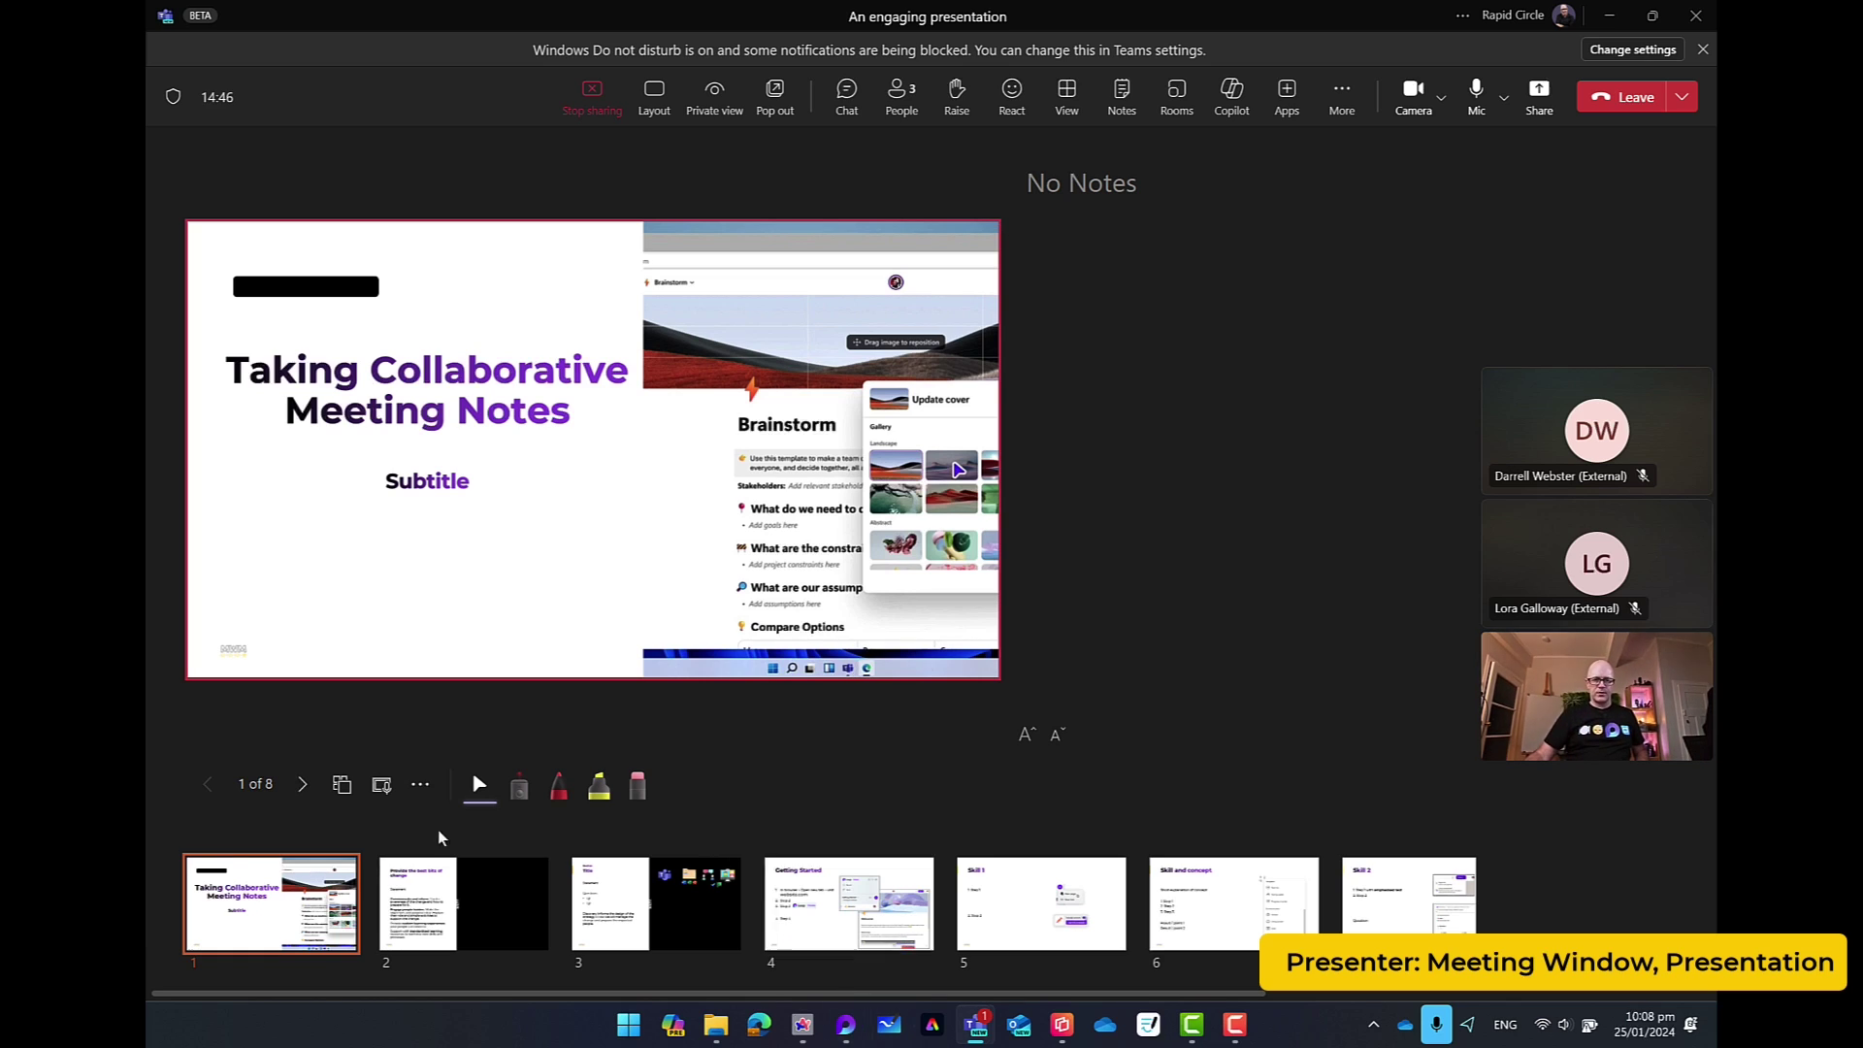
pyautogui.click(439, 893)
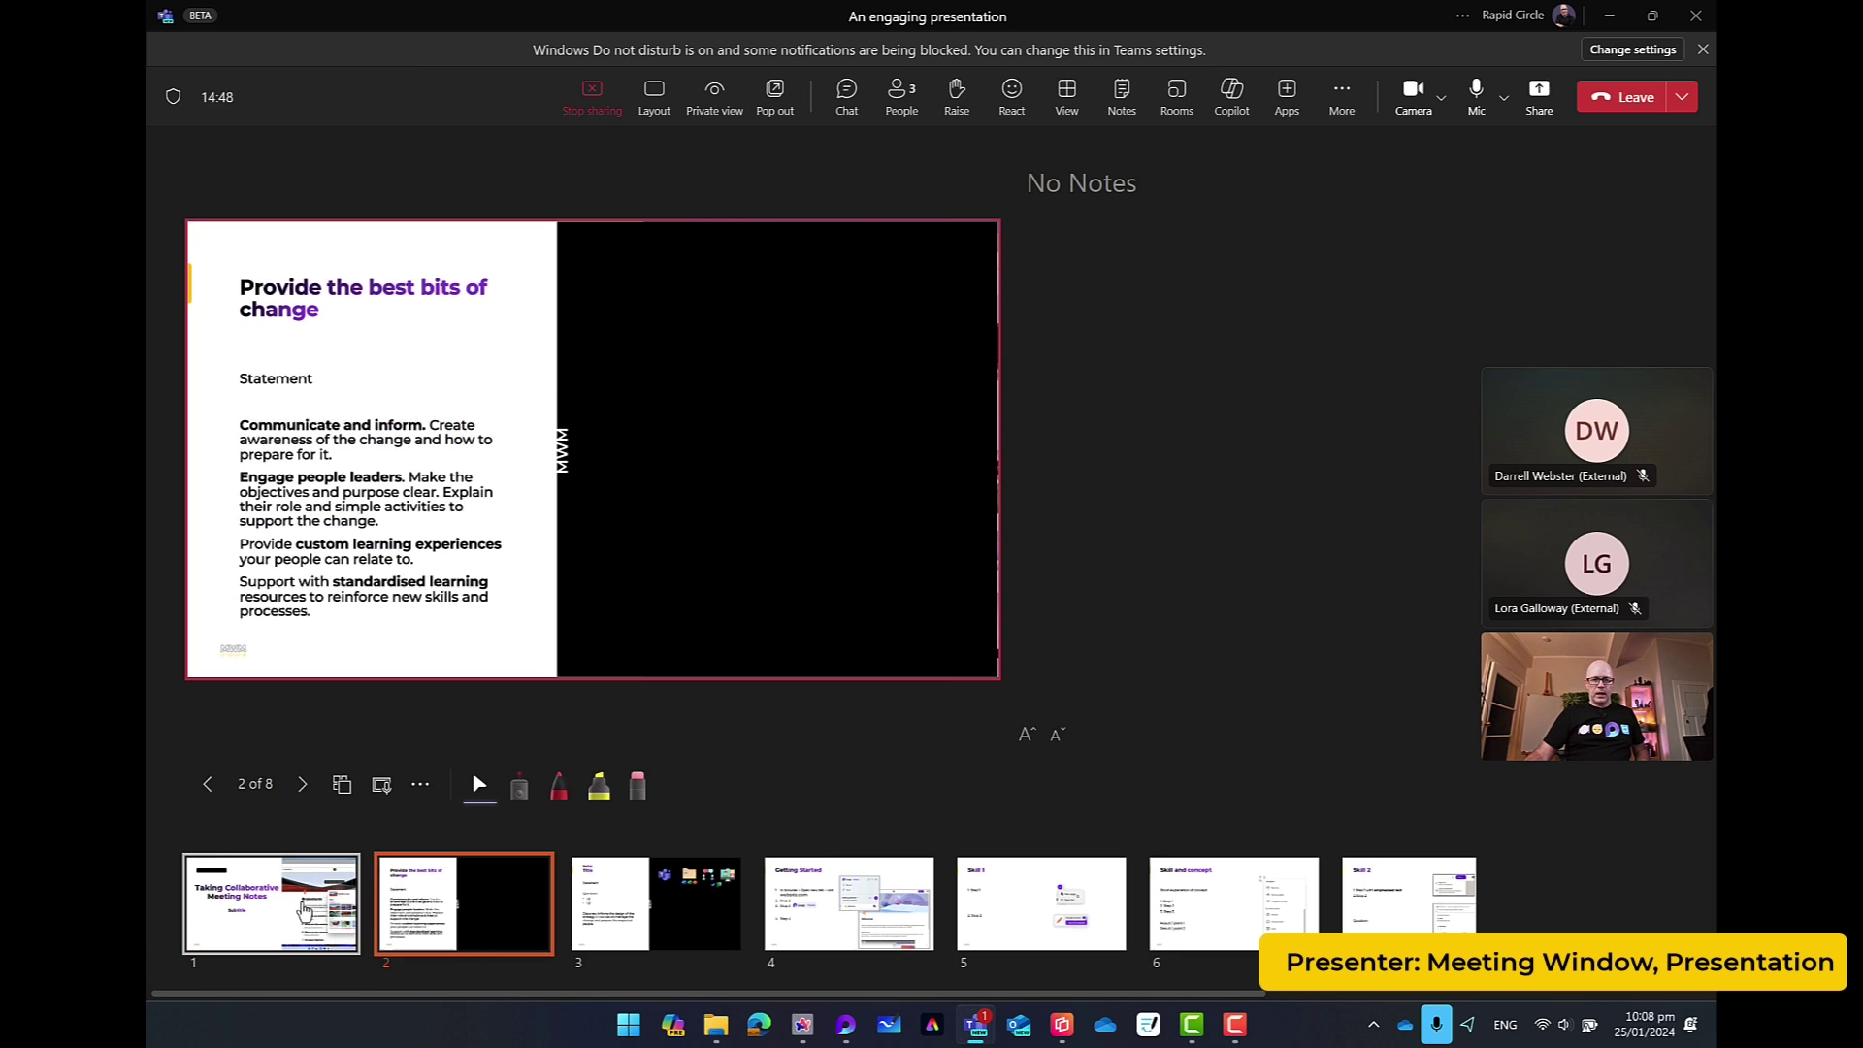
pyautogui.click(304, 909)
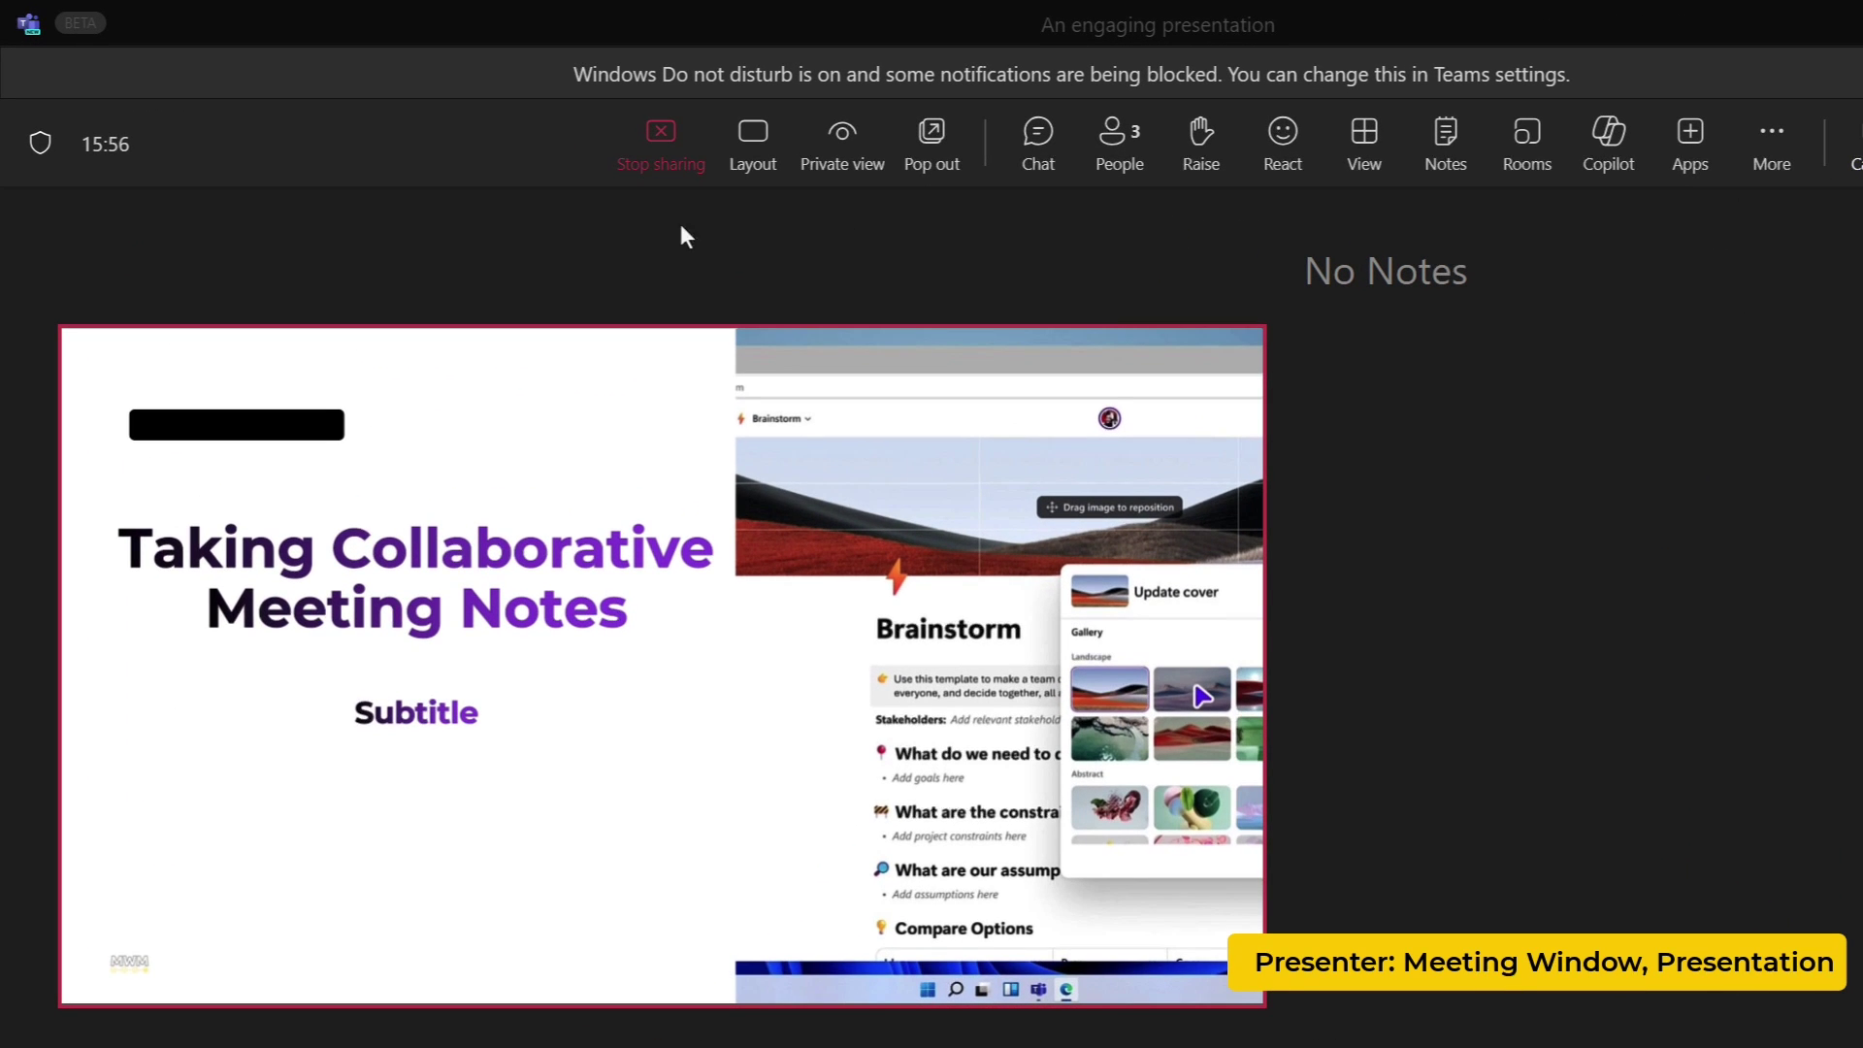
# Stop presenting the deck in the meeting and open the individual windows available for sharing
pyautogui.click(654, 144)
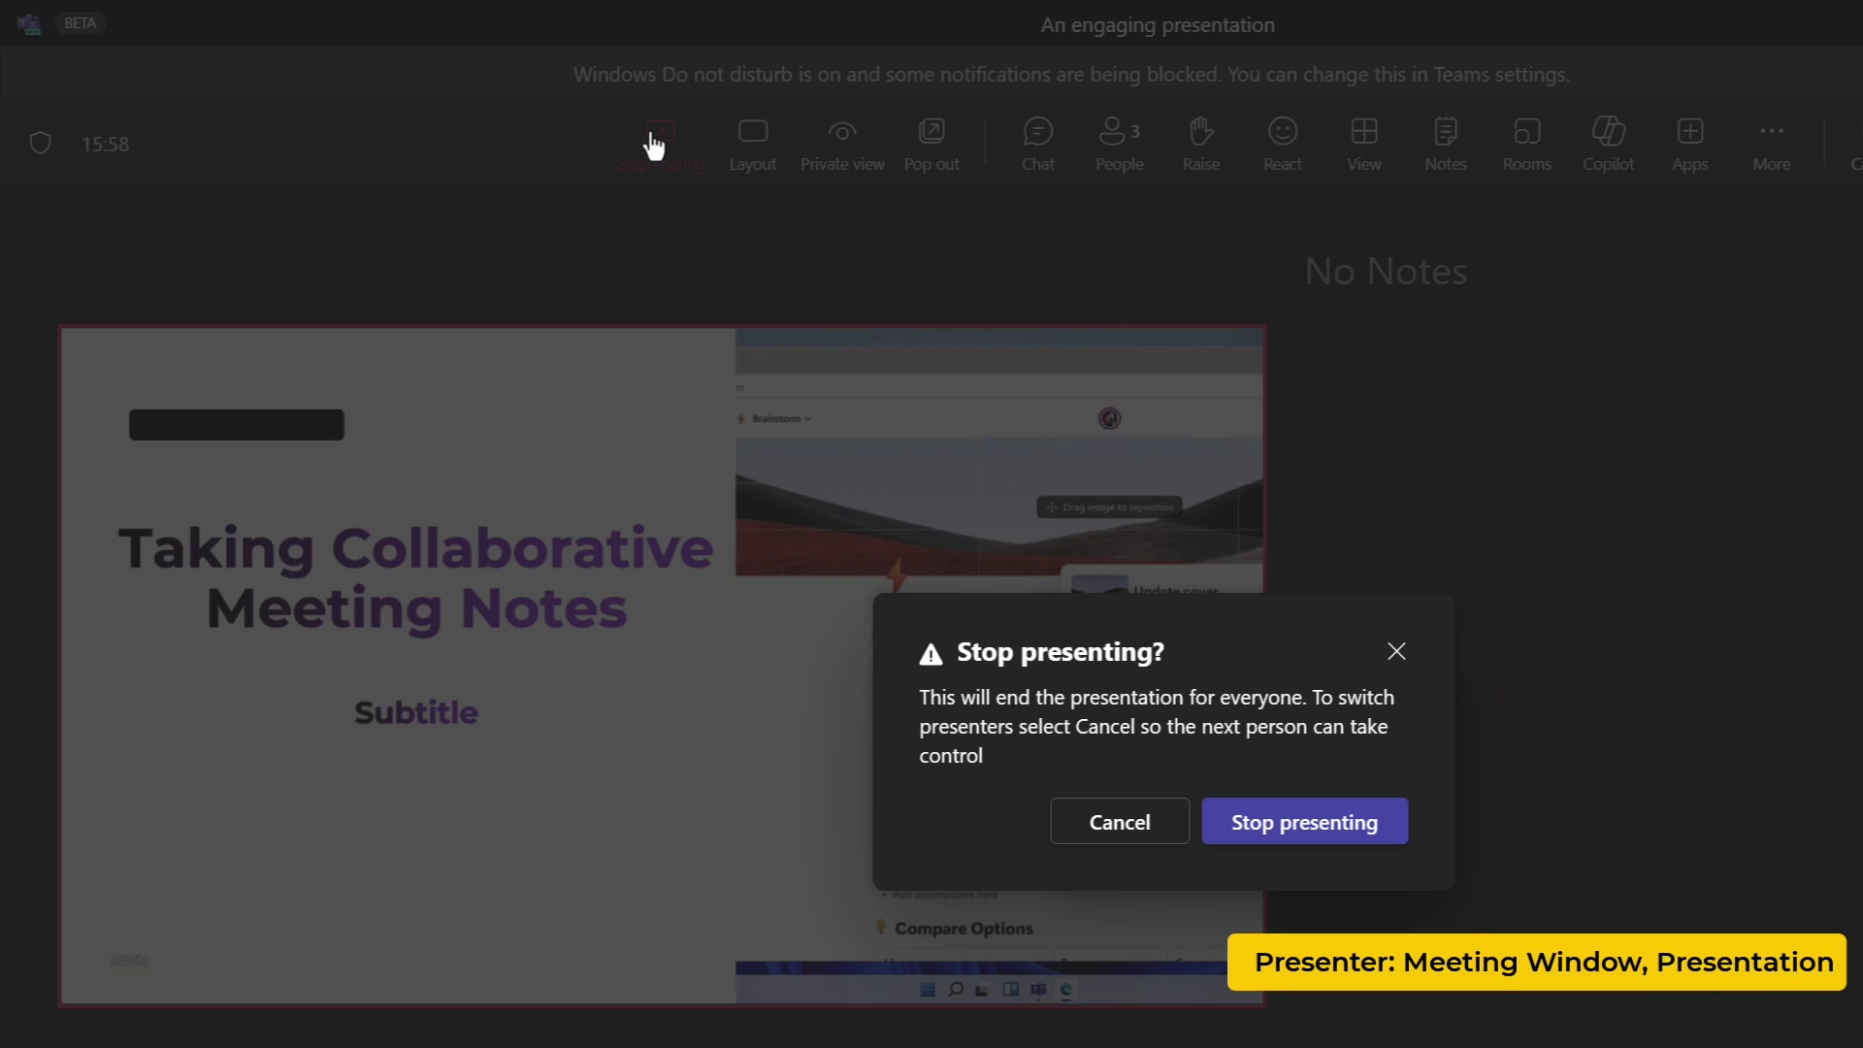
pyautogui.click(1353, 827)
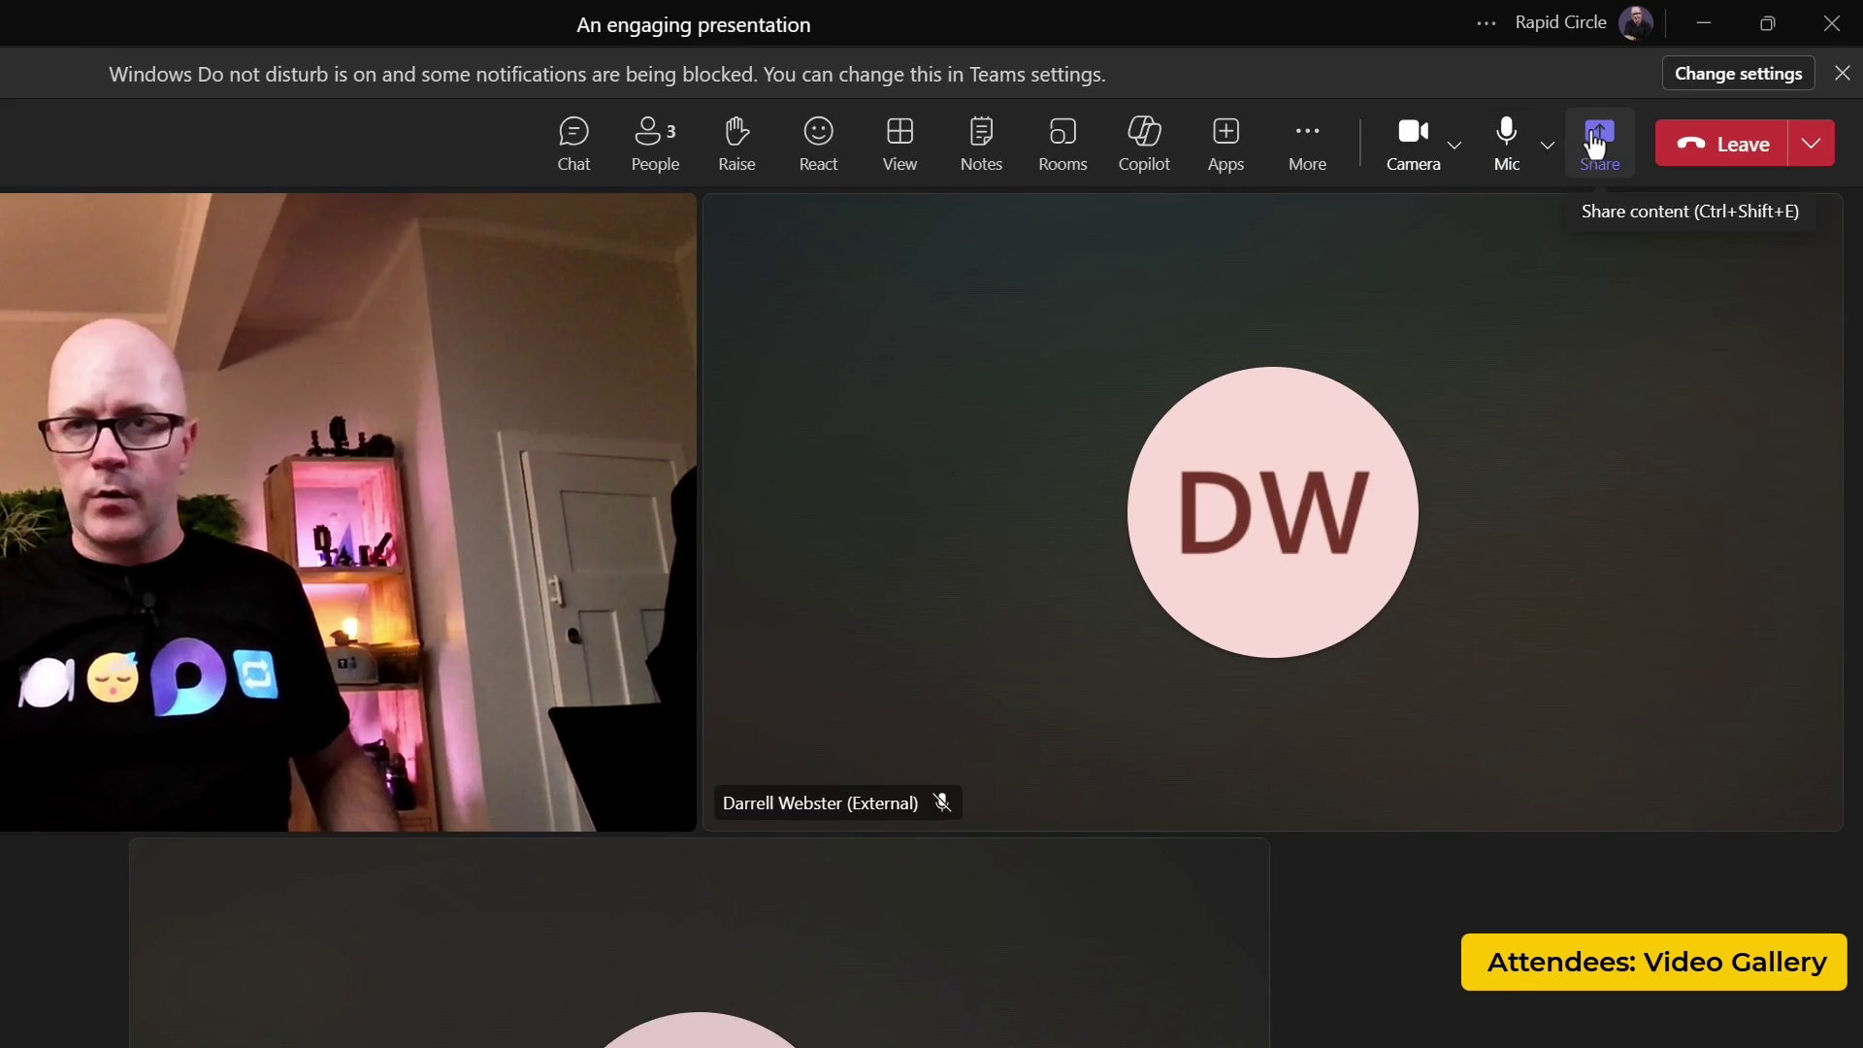
pyautogui.click(1580, 461)
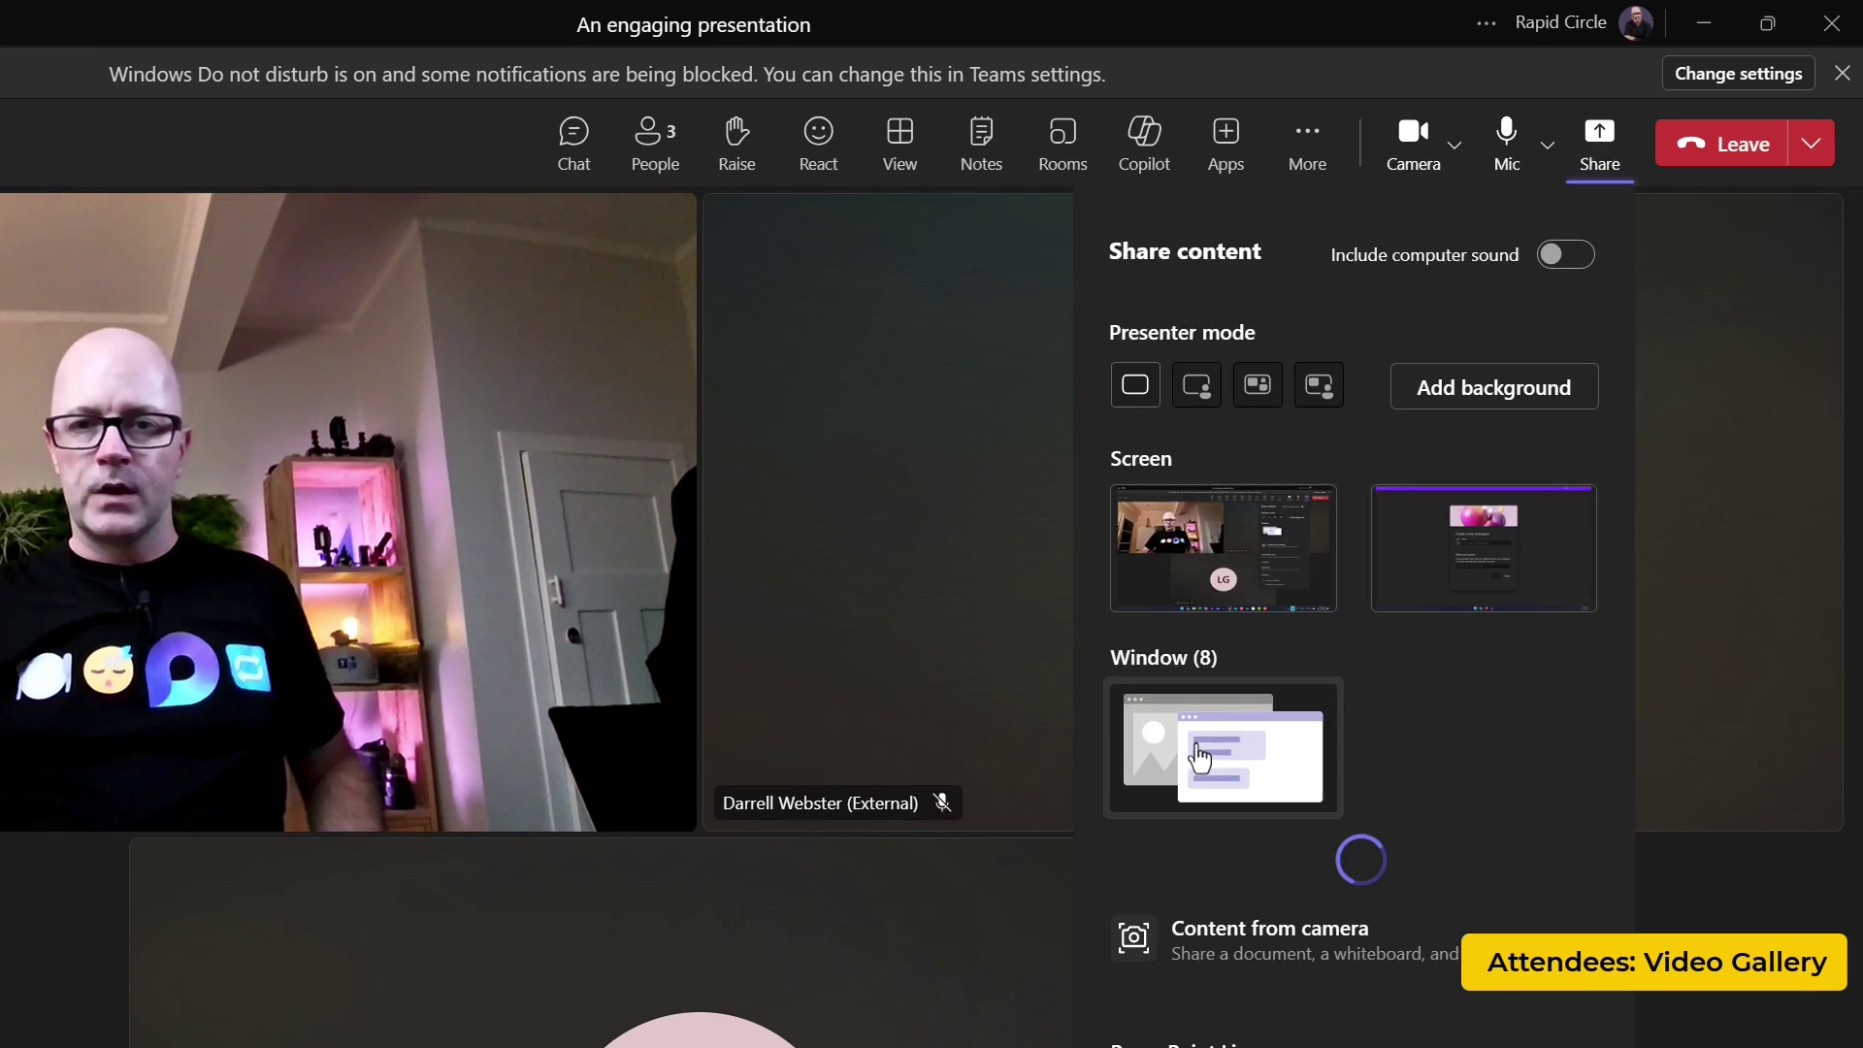
pyautogui.click(1198, 757)
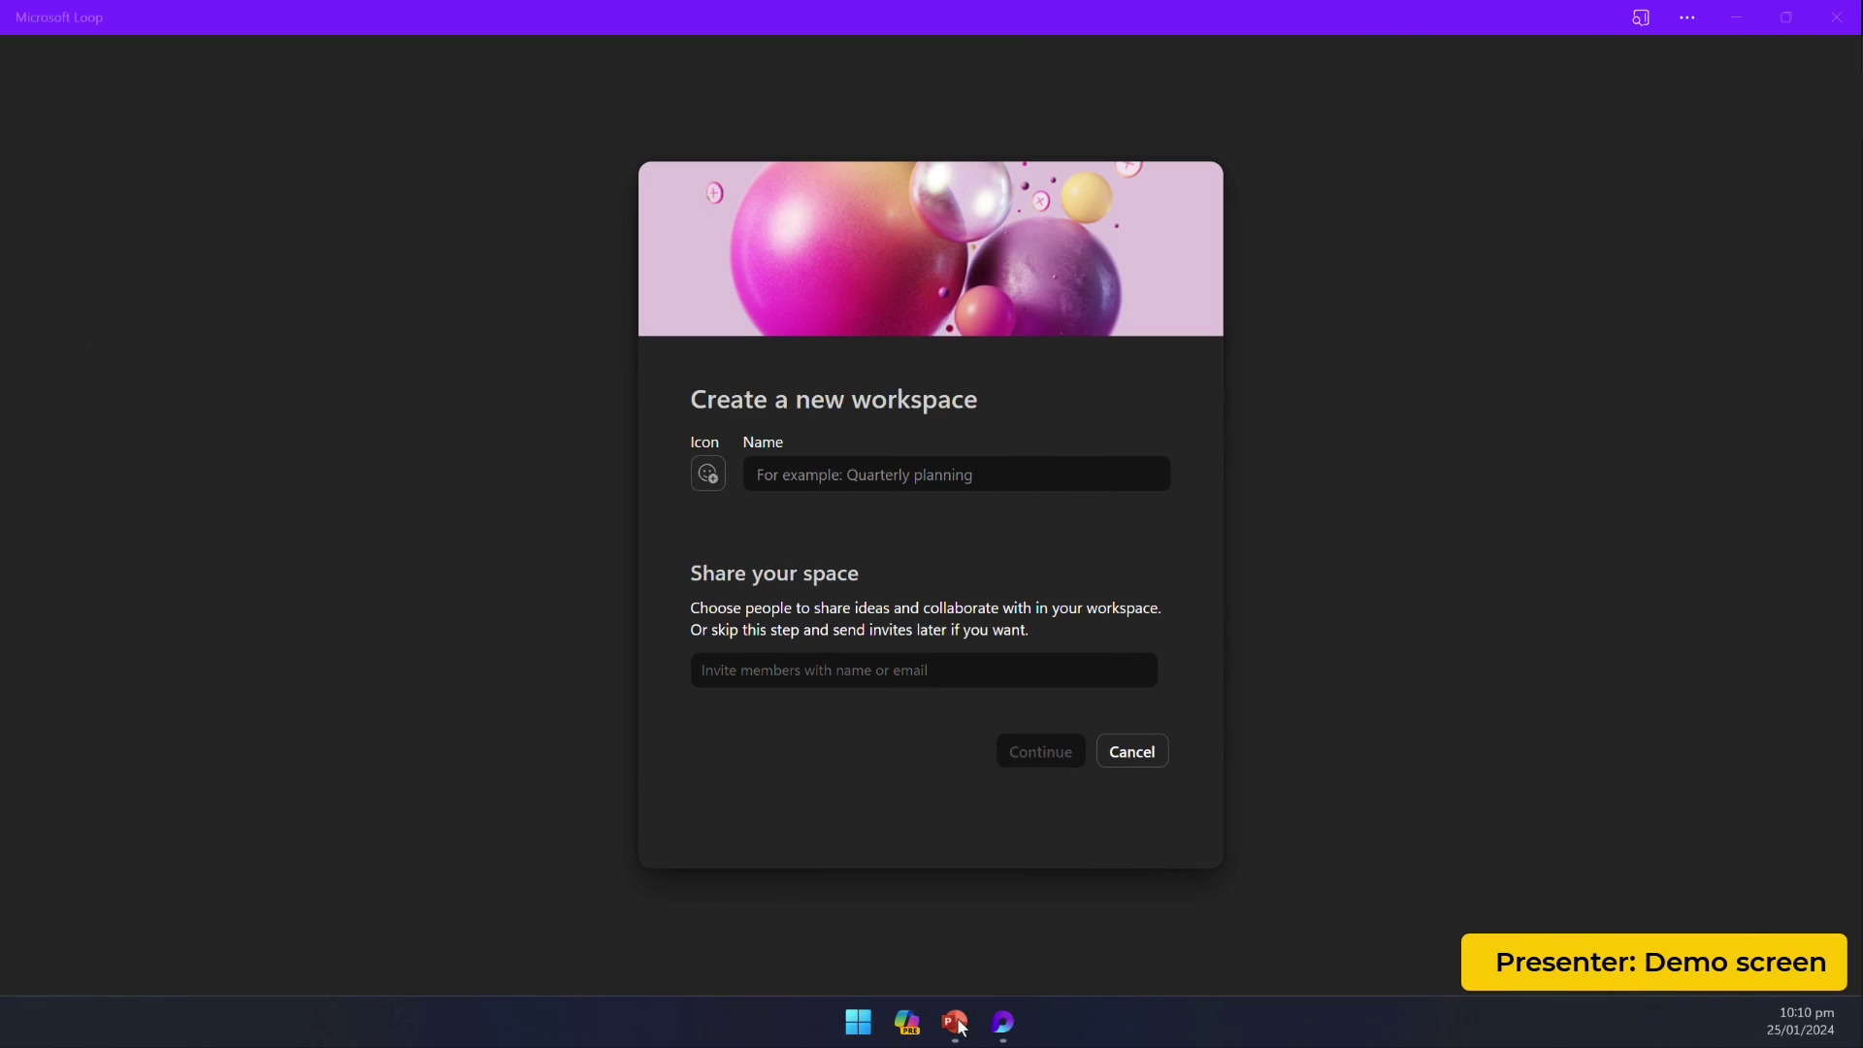
# Present the PowerPoint deck in the Teams meeting again and advance to slide 3
pyautogui.click(1003, 1026)
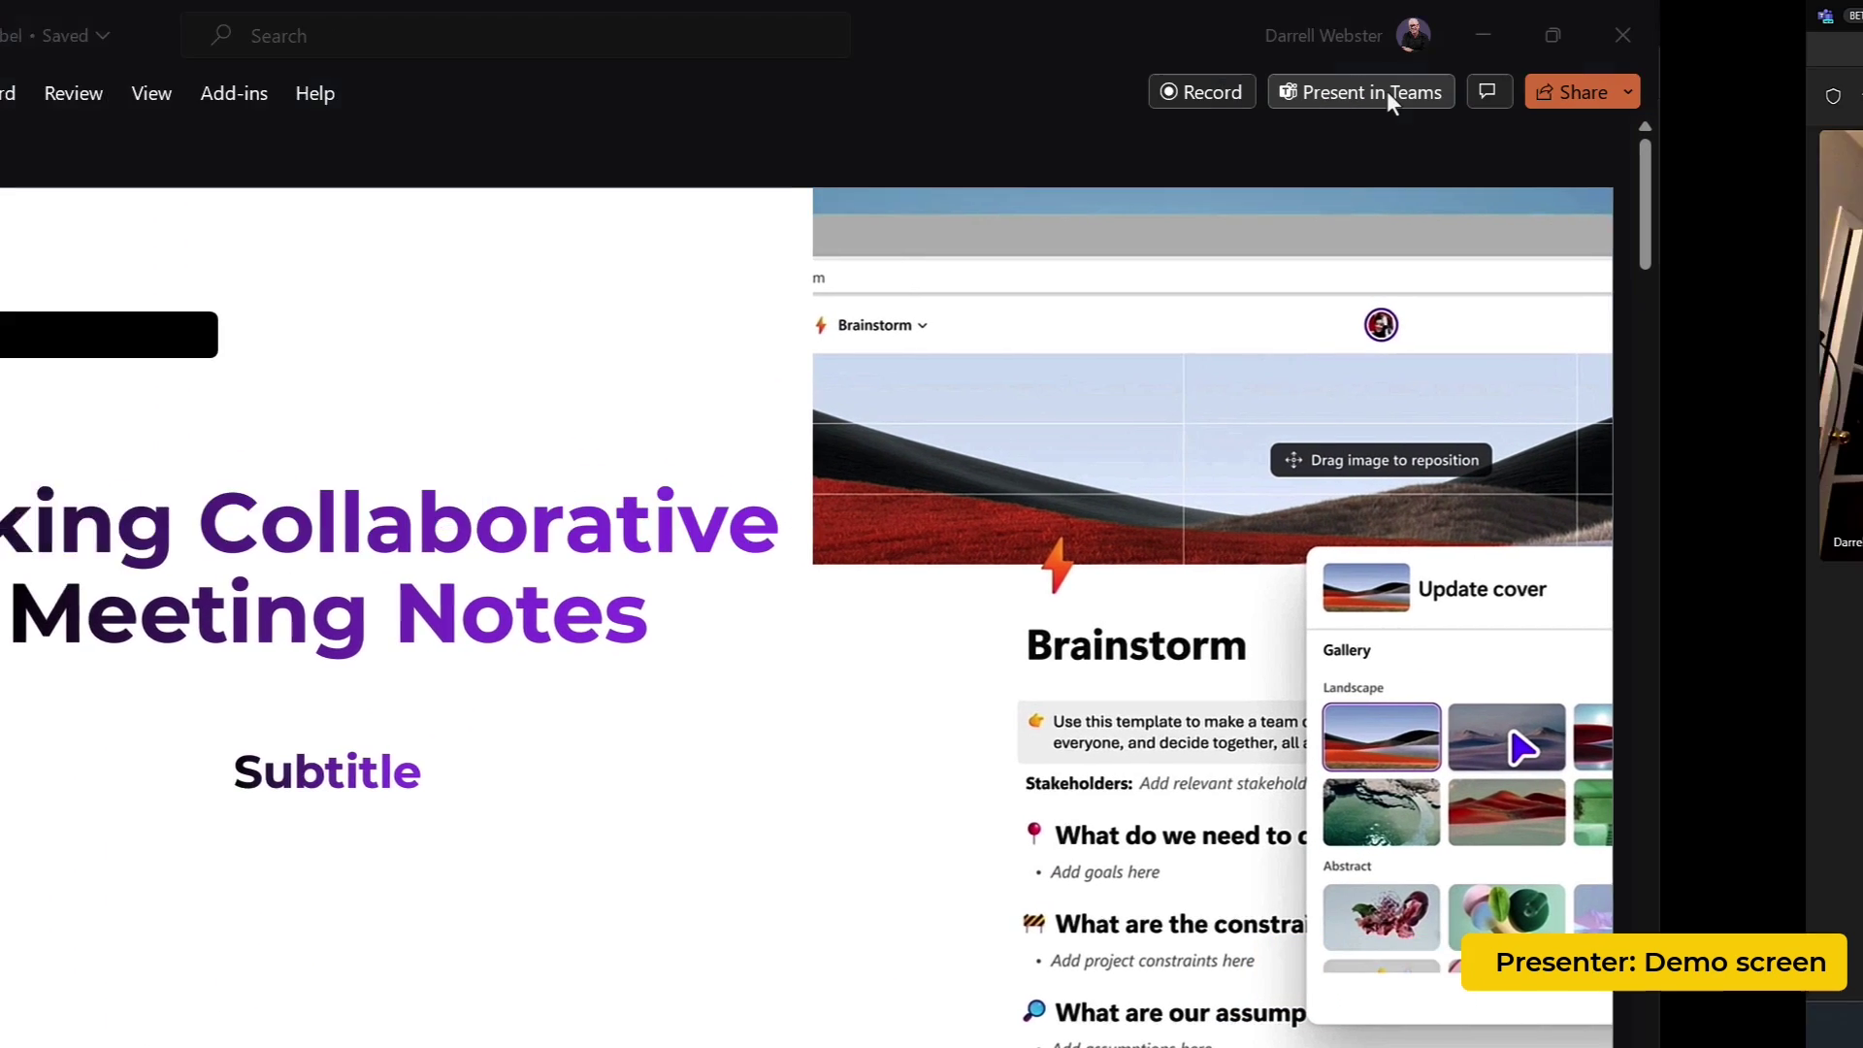
pyautogui.click(1589, 90)
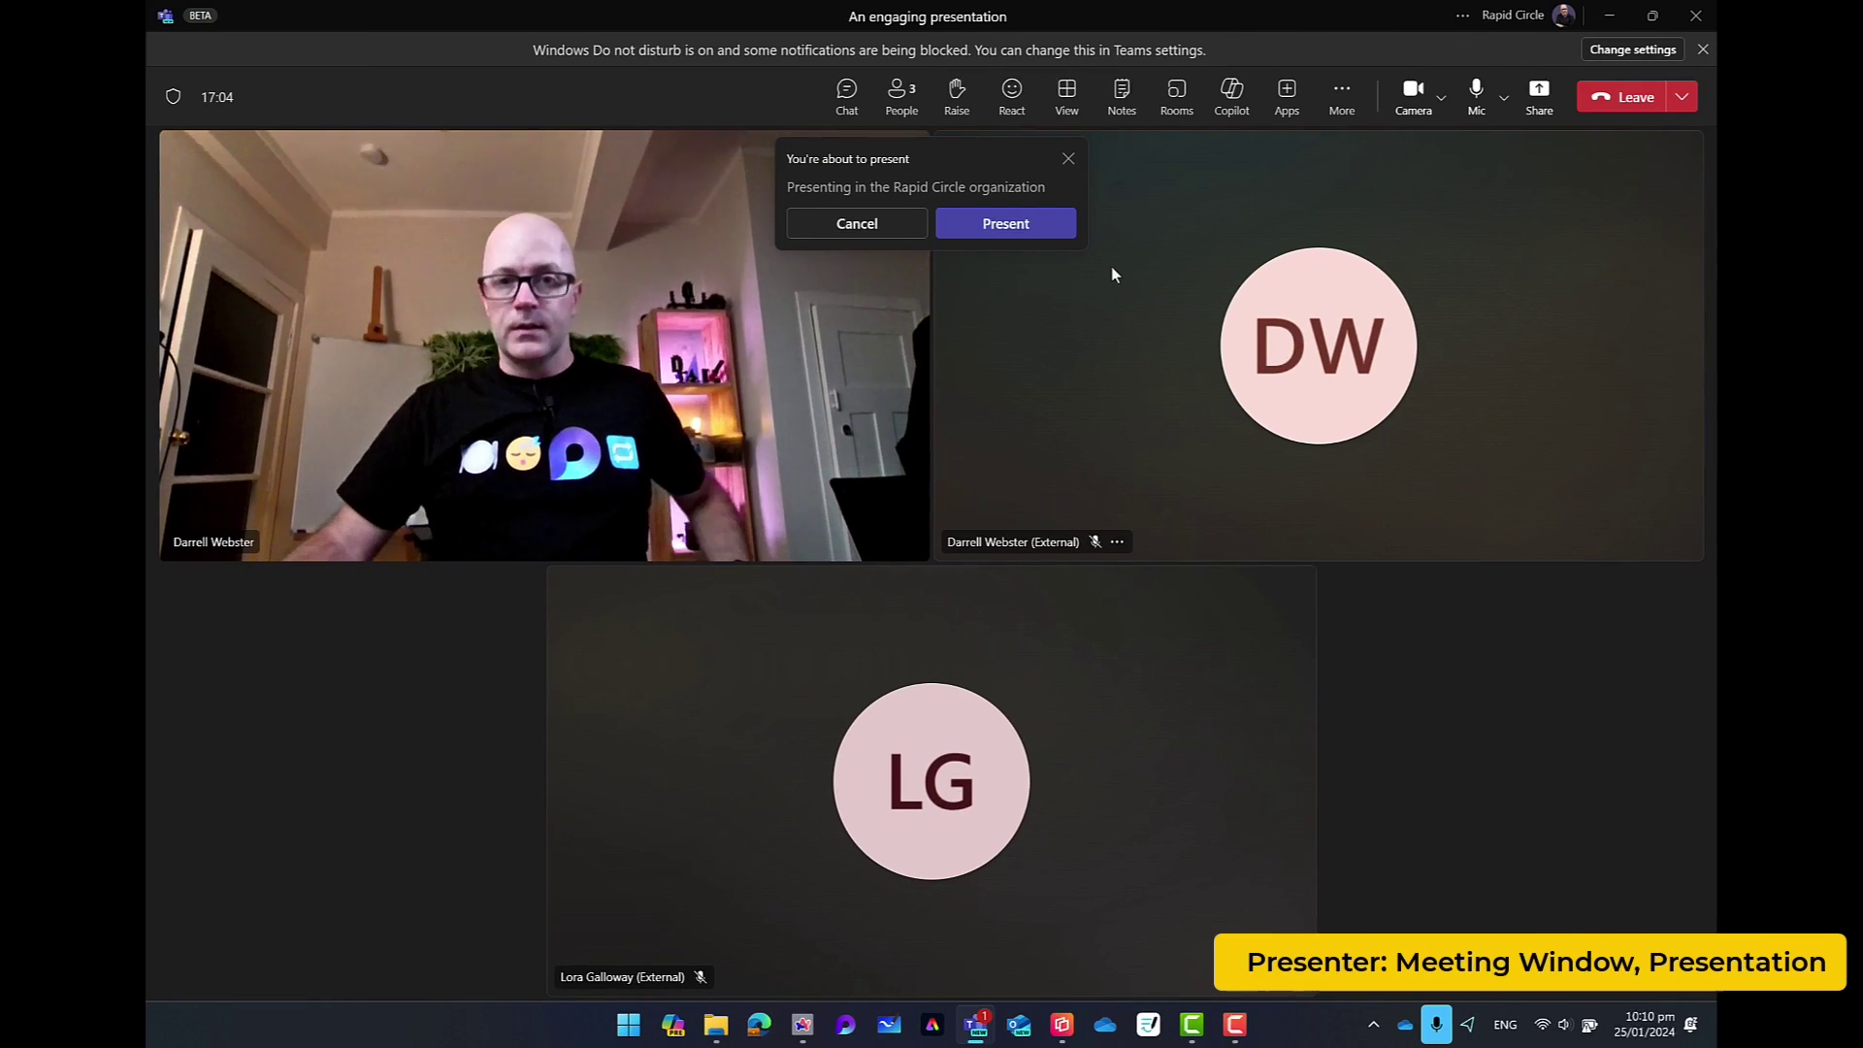
pyautogui.click(1023, 227)
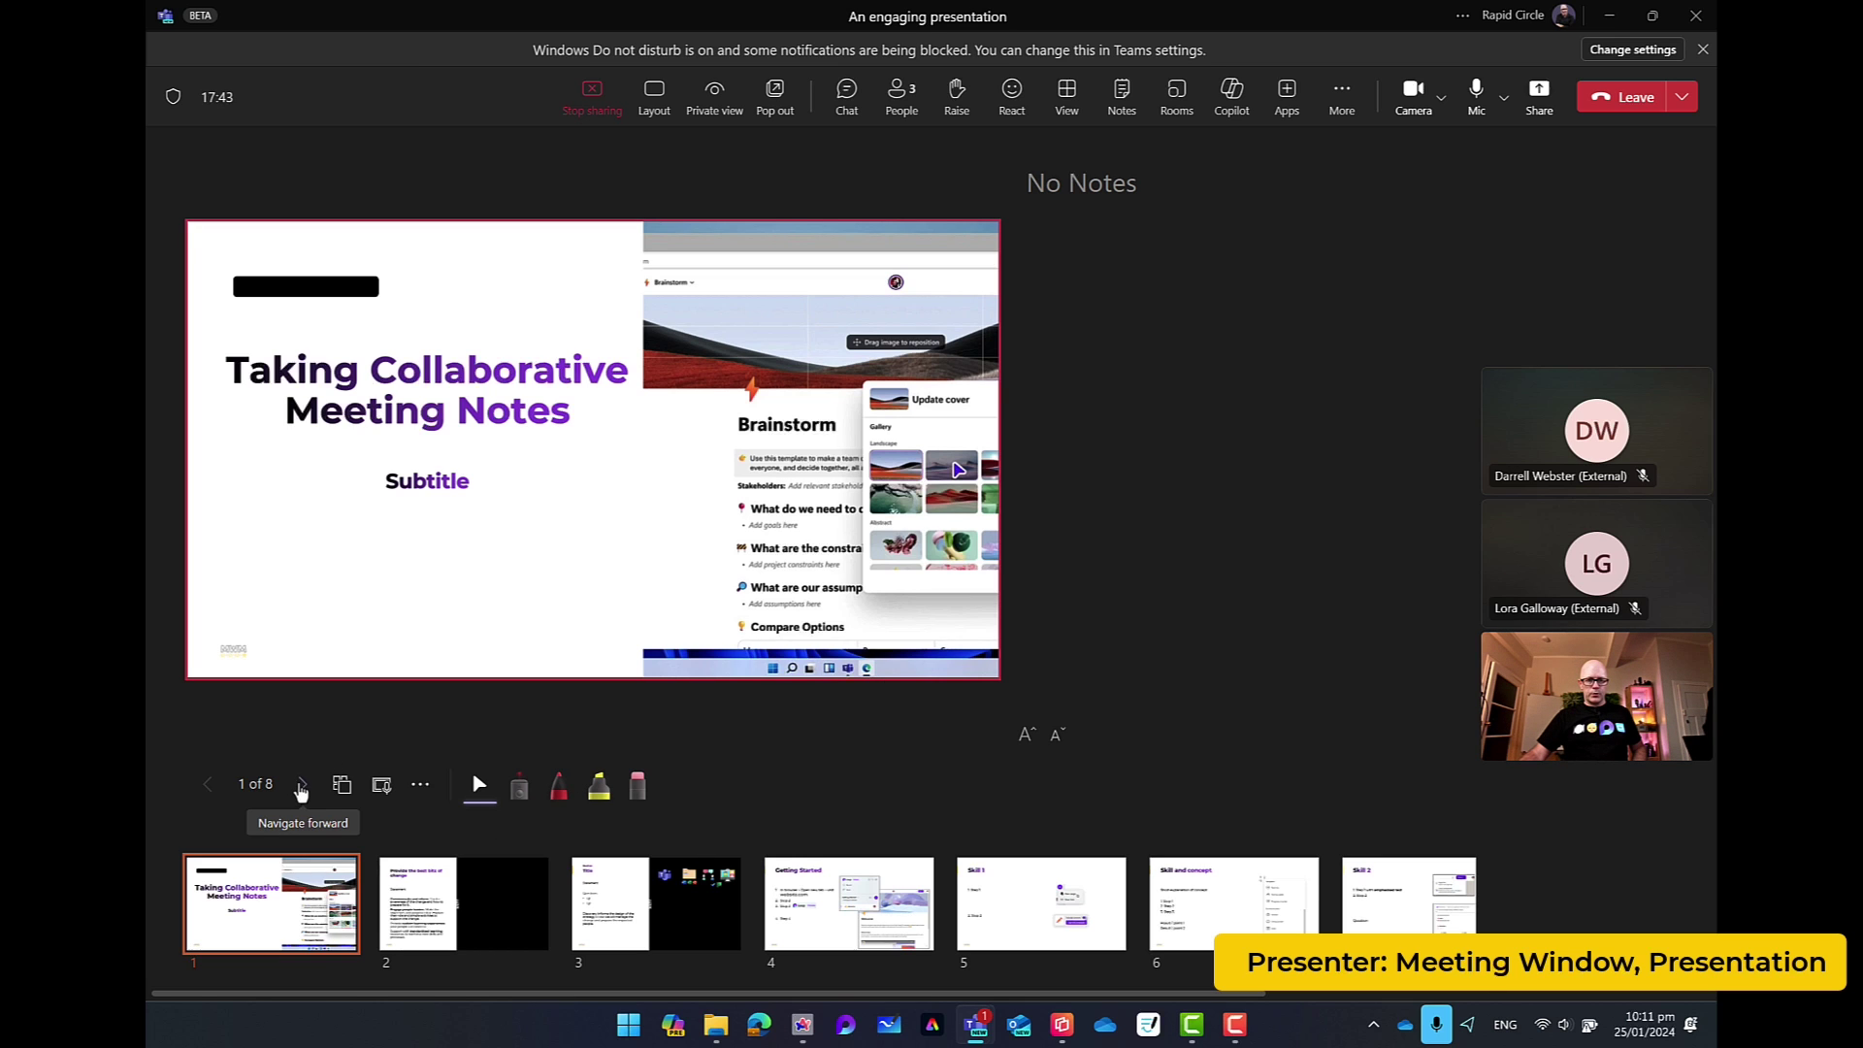
pyautogui.click(303, 788)
pyautogui.click(302, 787)
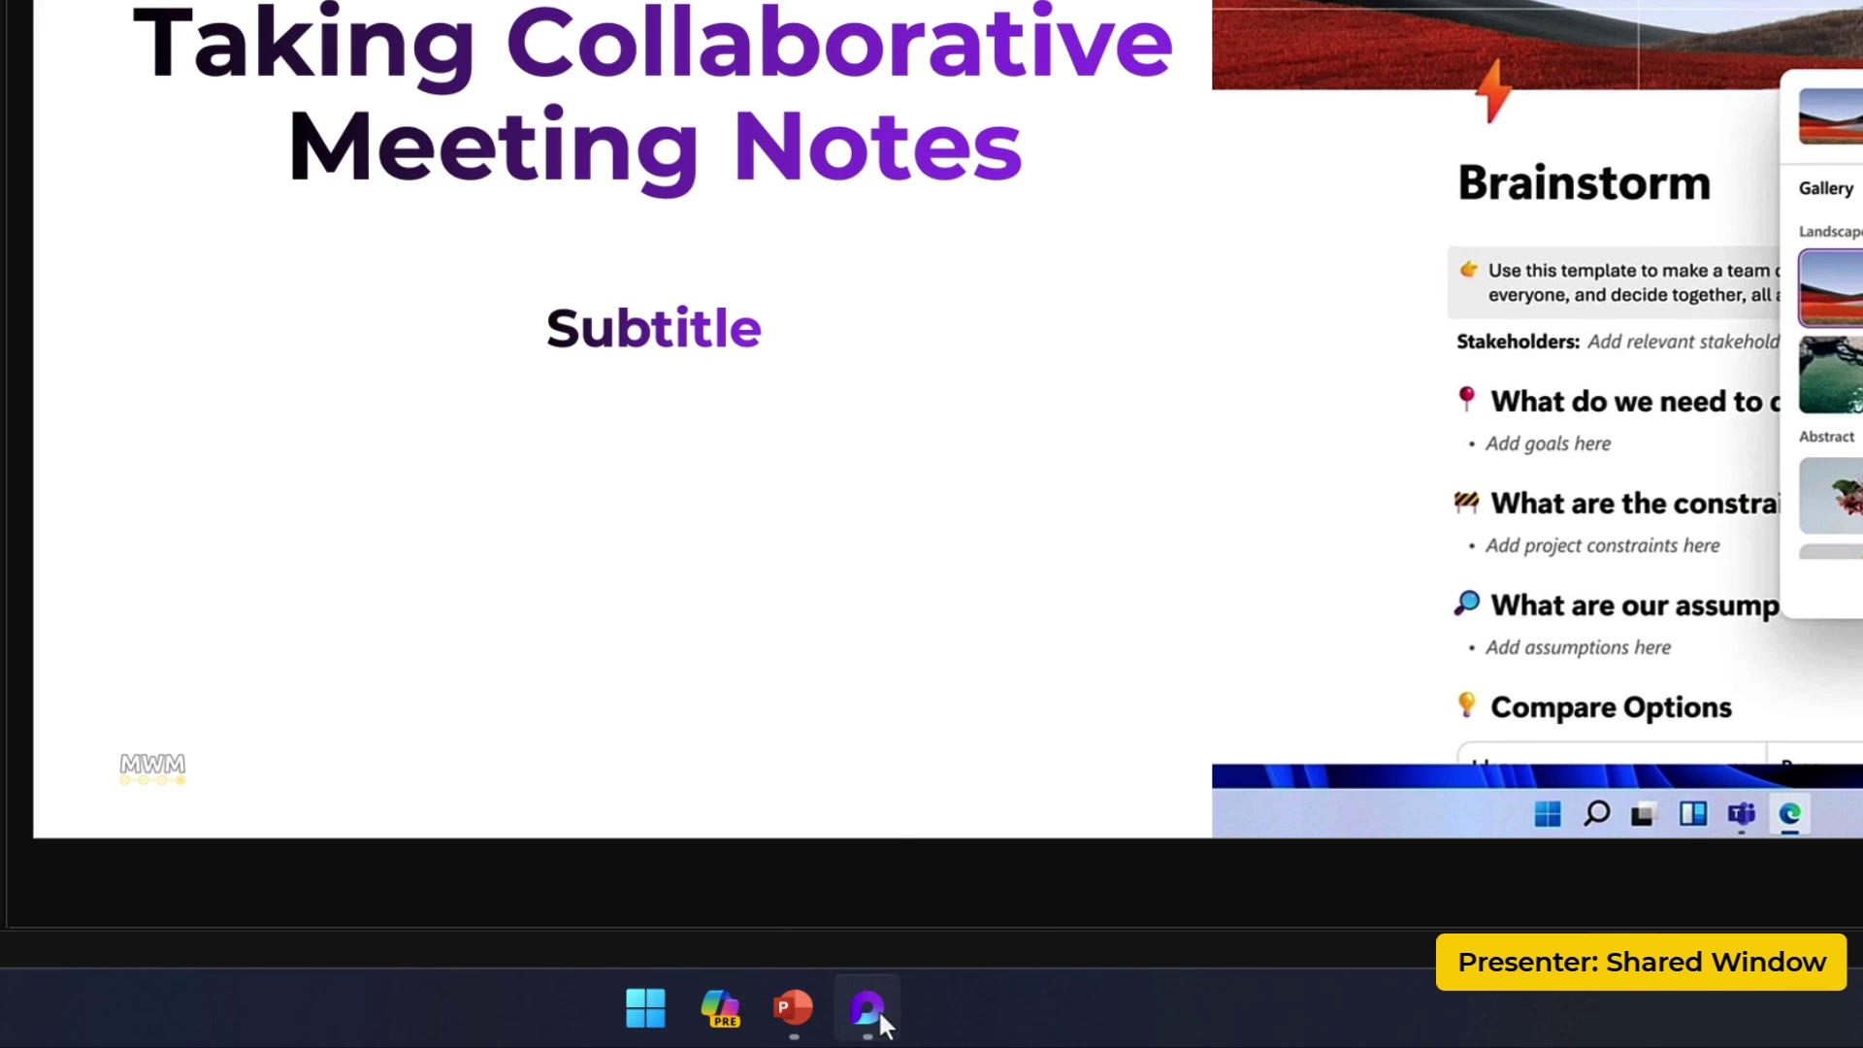
# Share the Microsoft Loop window with the meeting from its taskbar preview
pyautogui.moveTo(873, 1018)
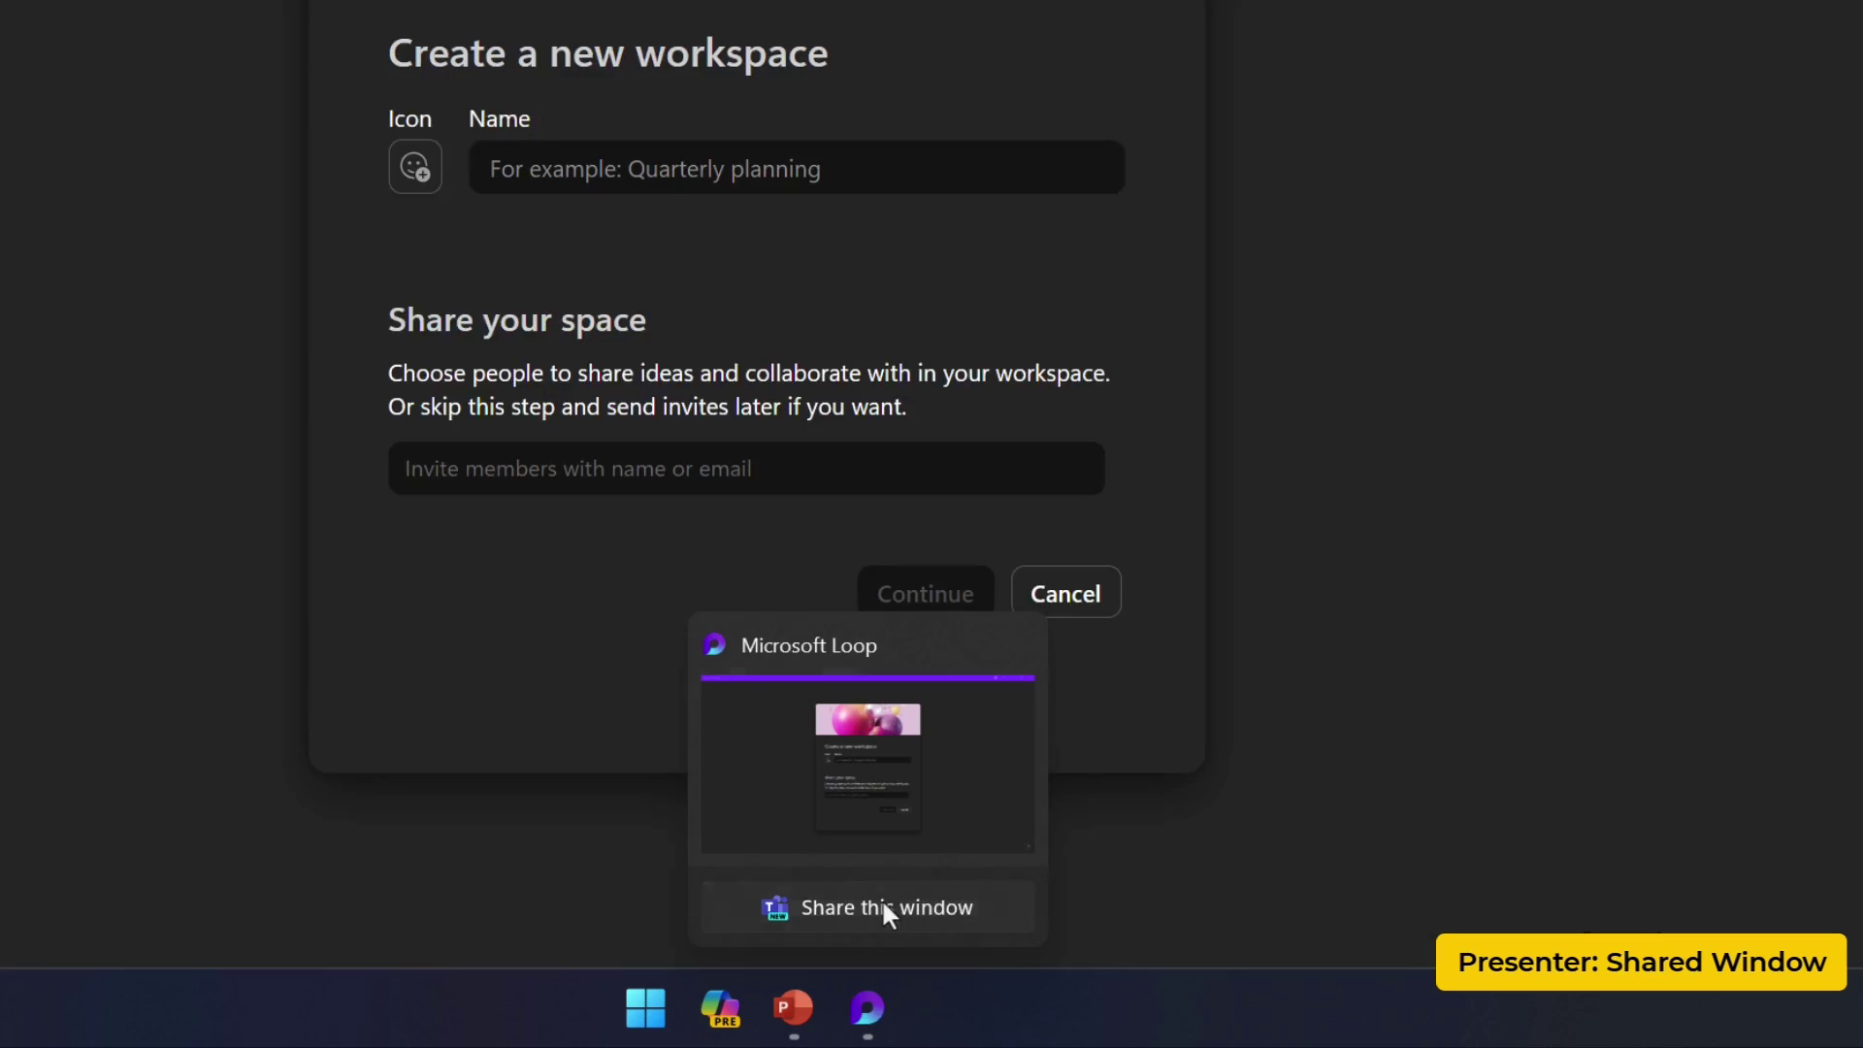
pyautogui.click(883, 905)
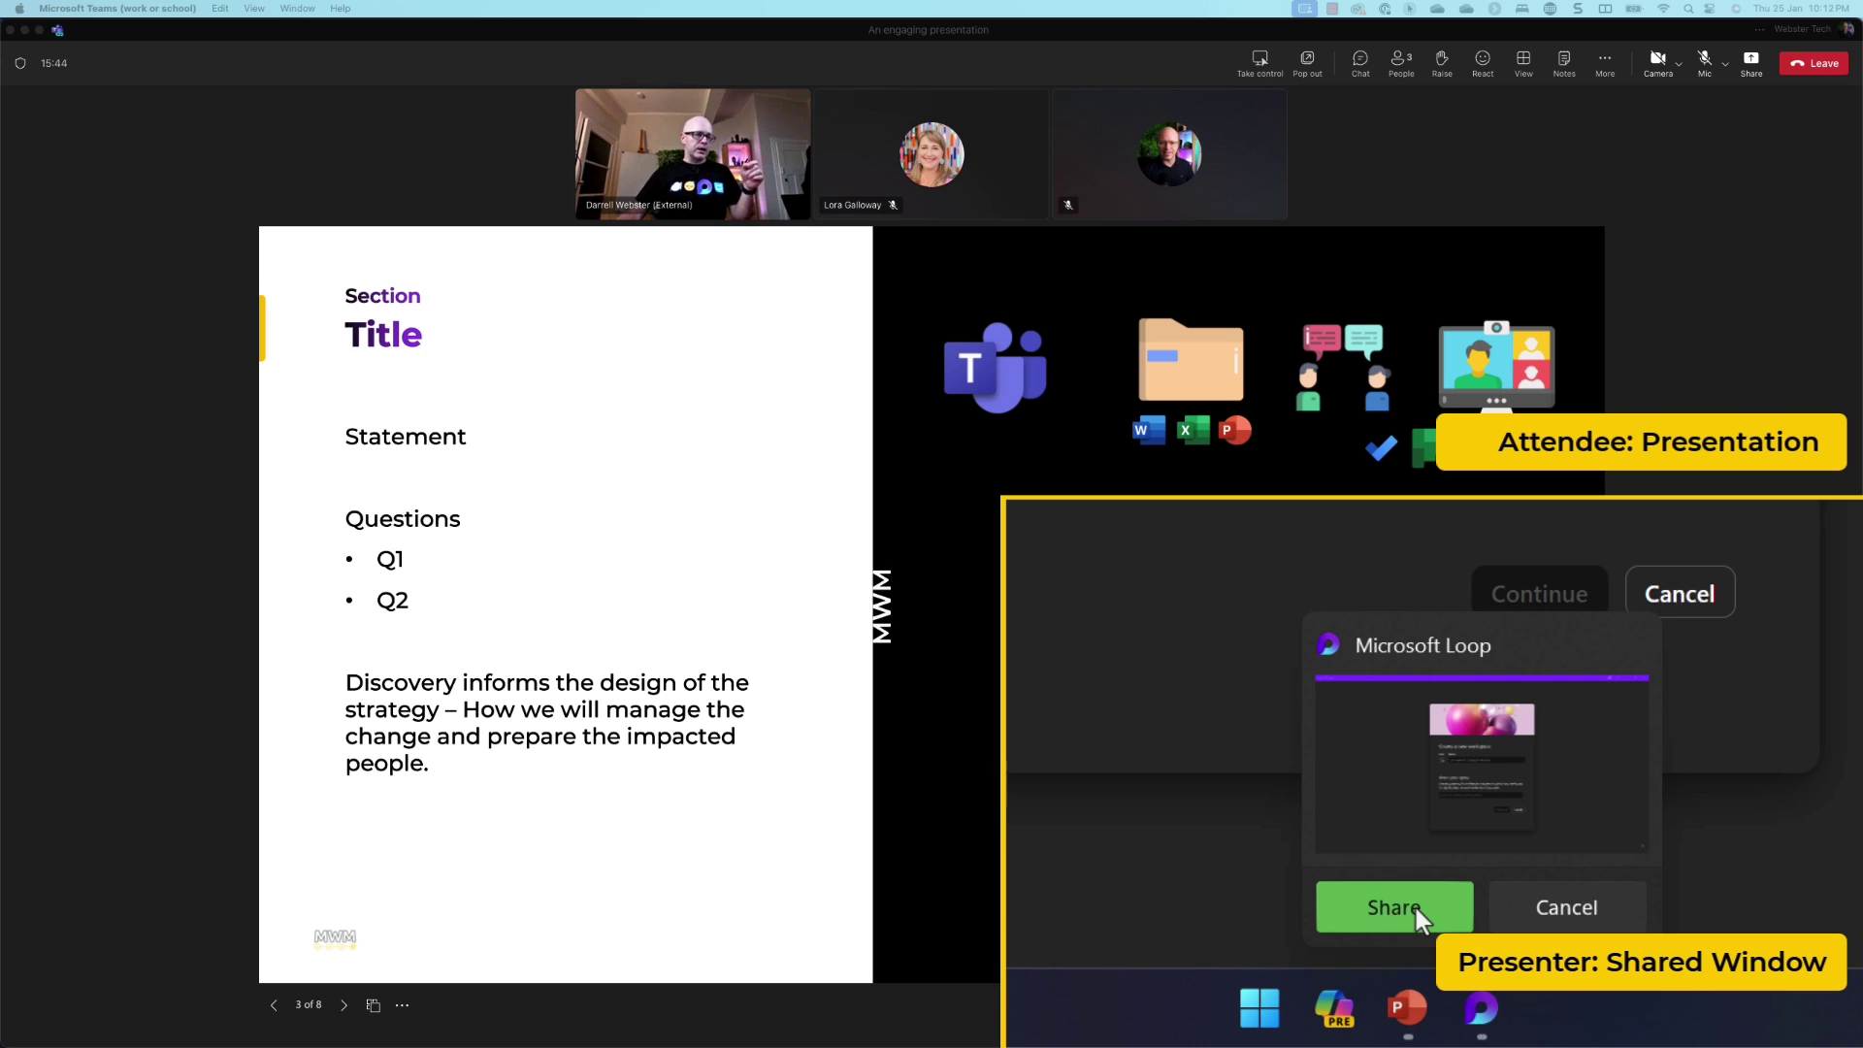
pyautogui.click(1417, 908)
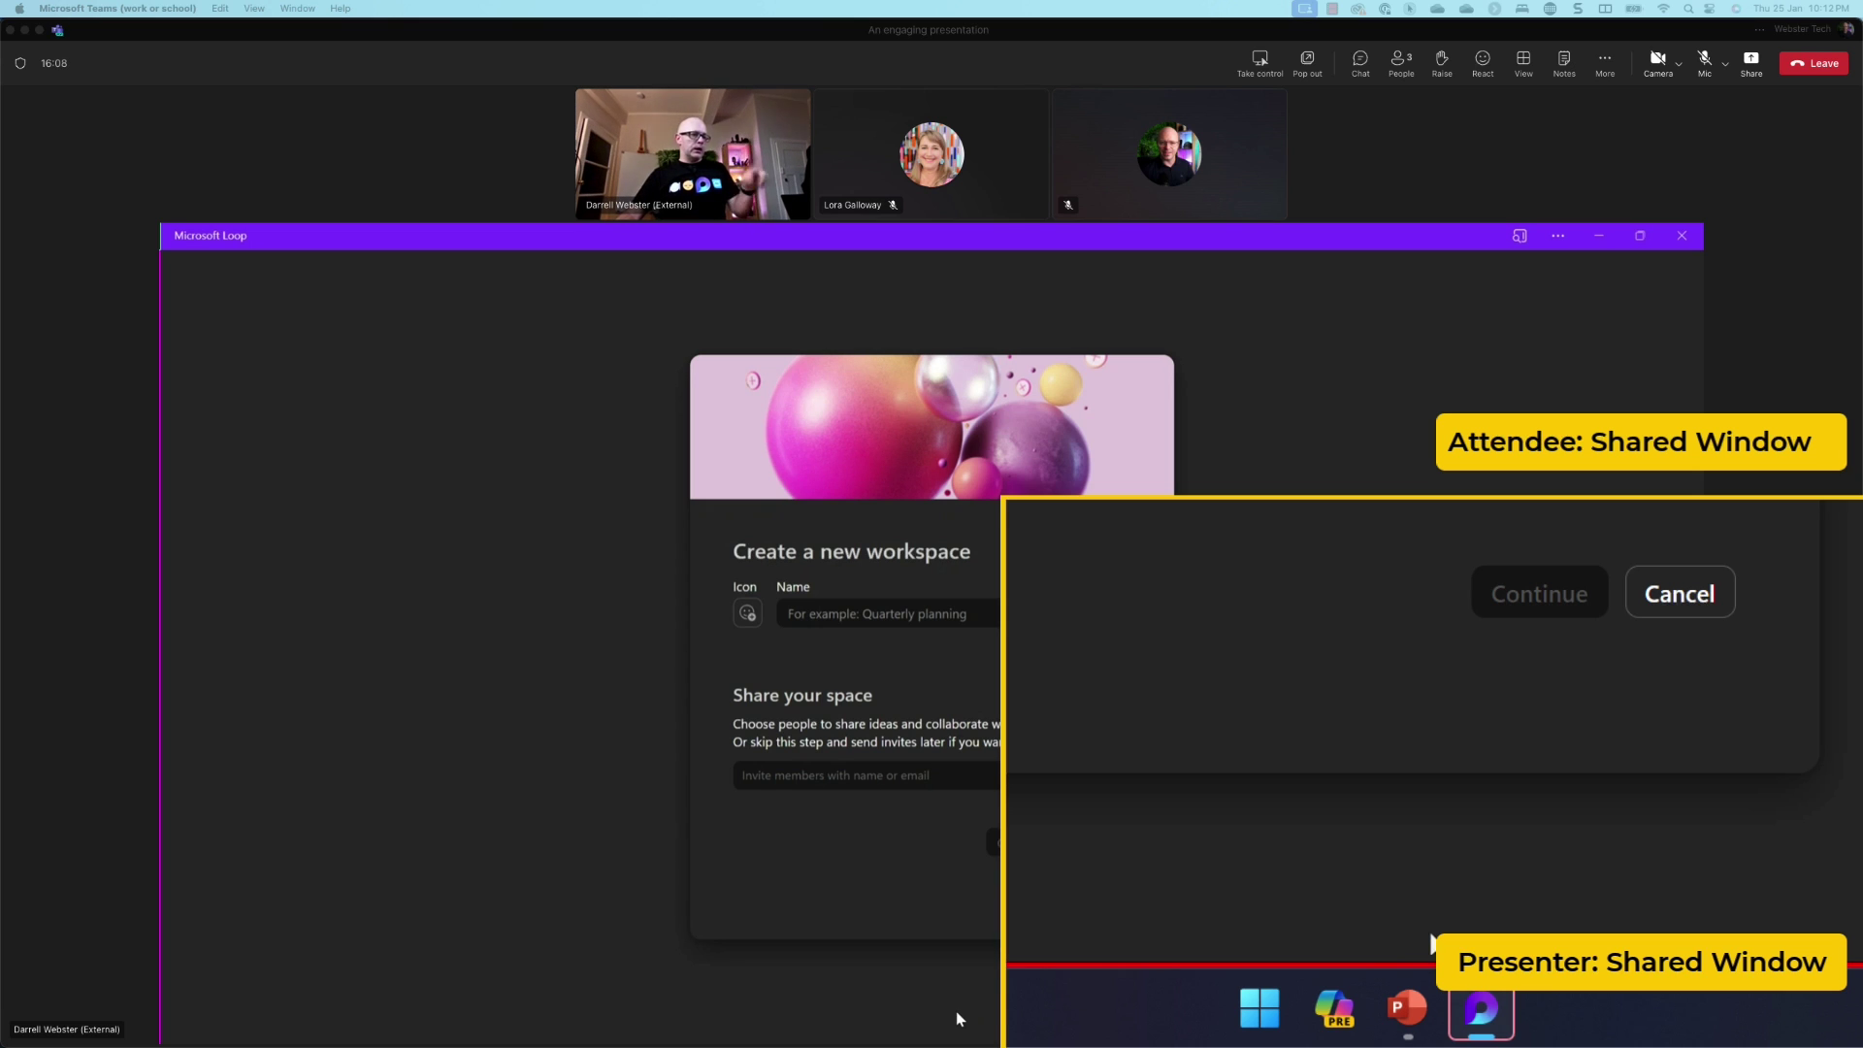
# Switch the meeting share from Loop to the Taking Collaborative Meeting Notes PowerPoint window
pyautogui.moveTo(1418, 992)
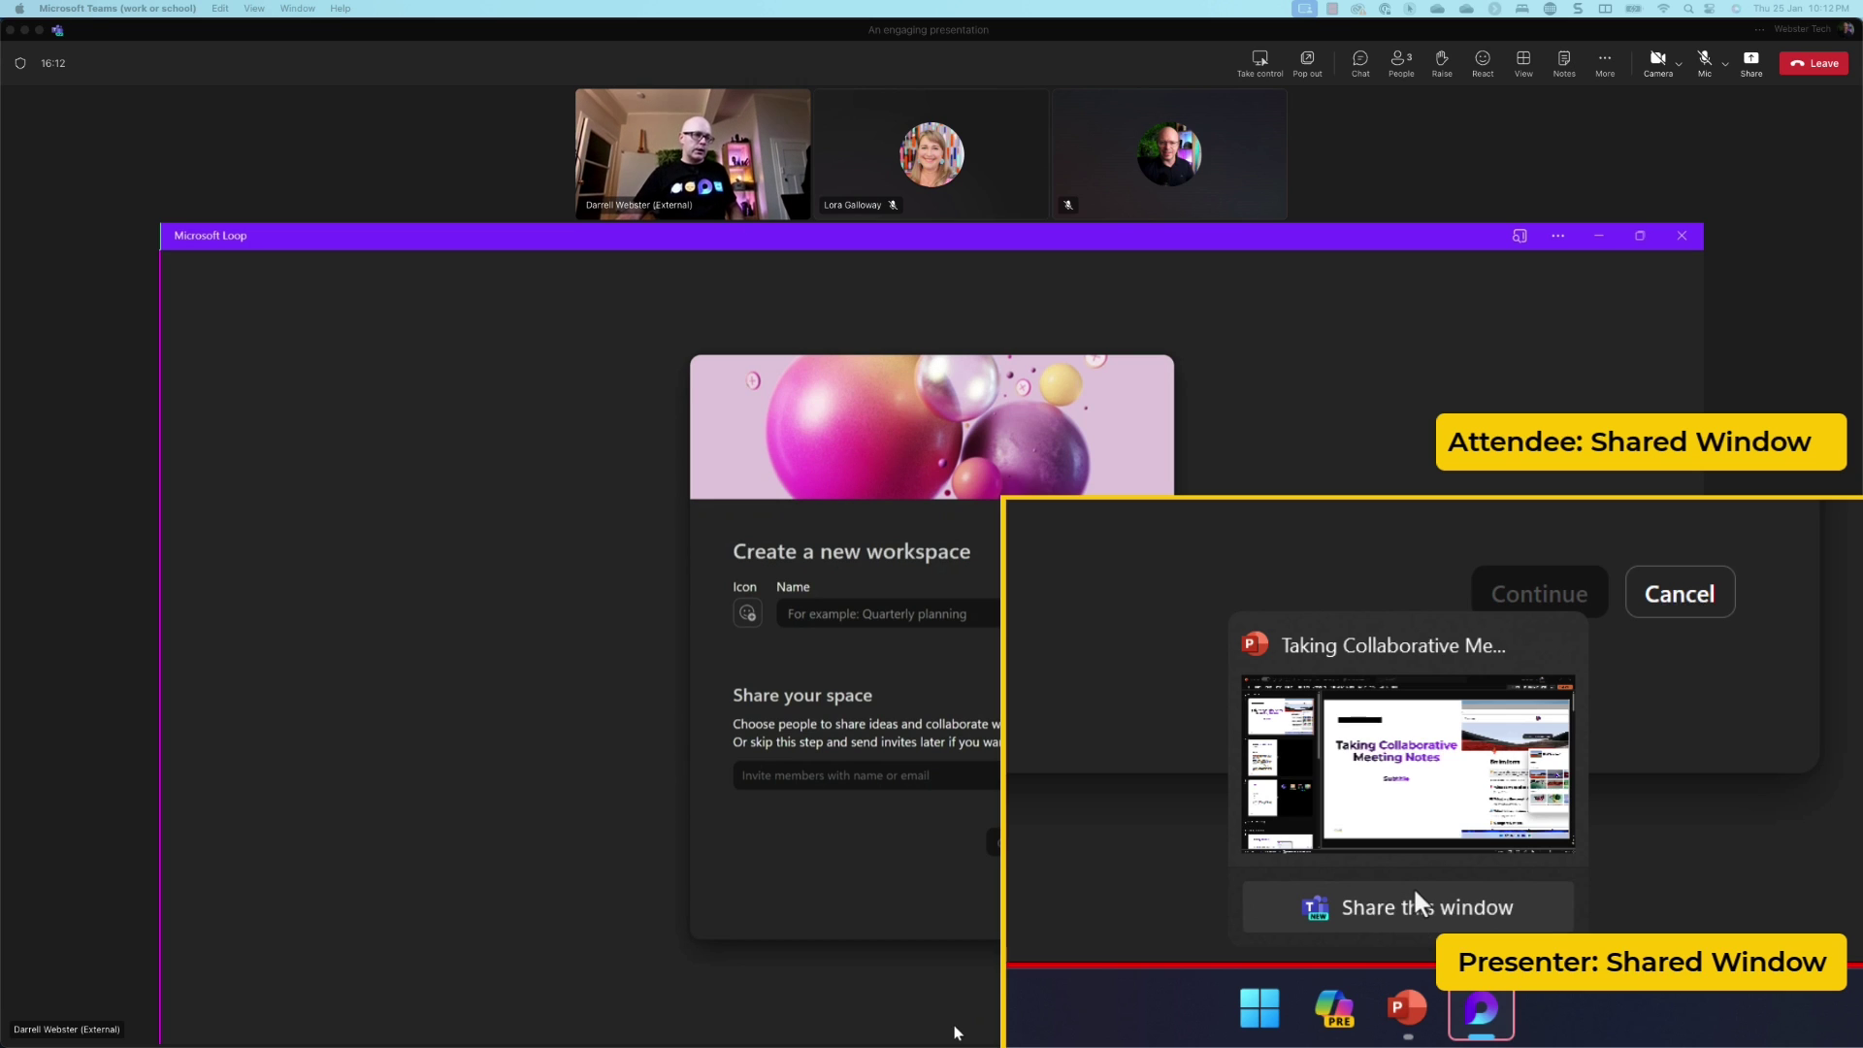
pyautogui.click(1414, 916)
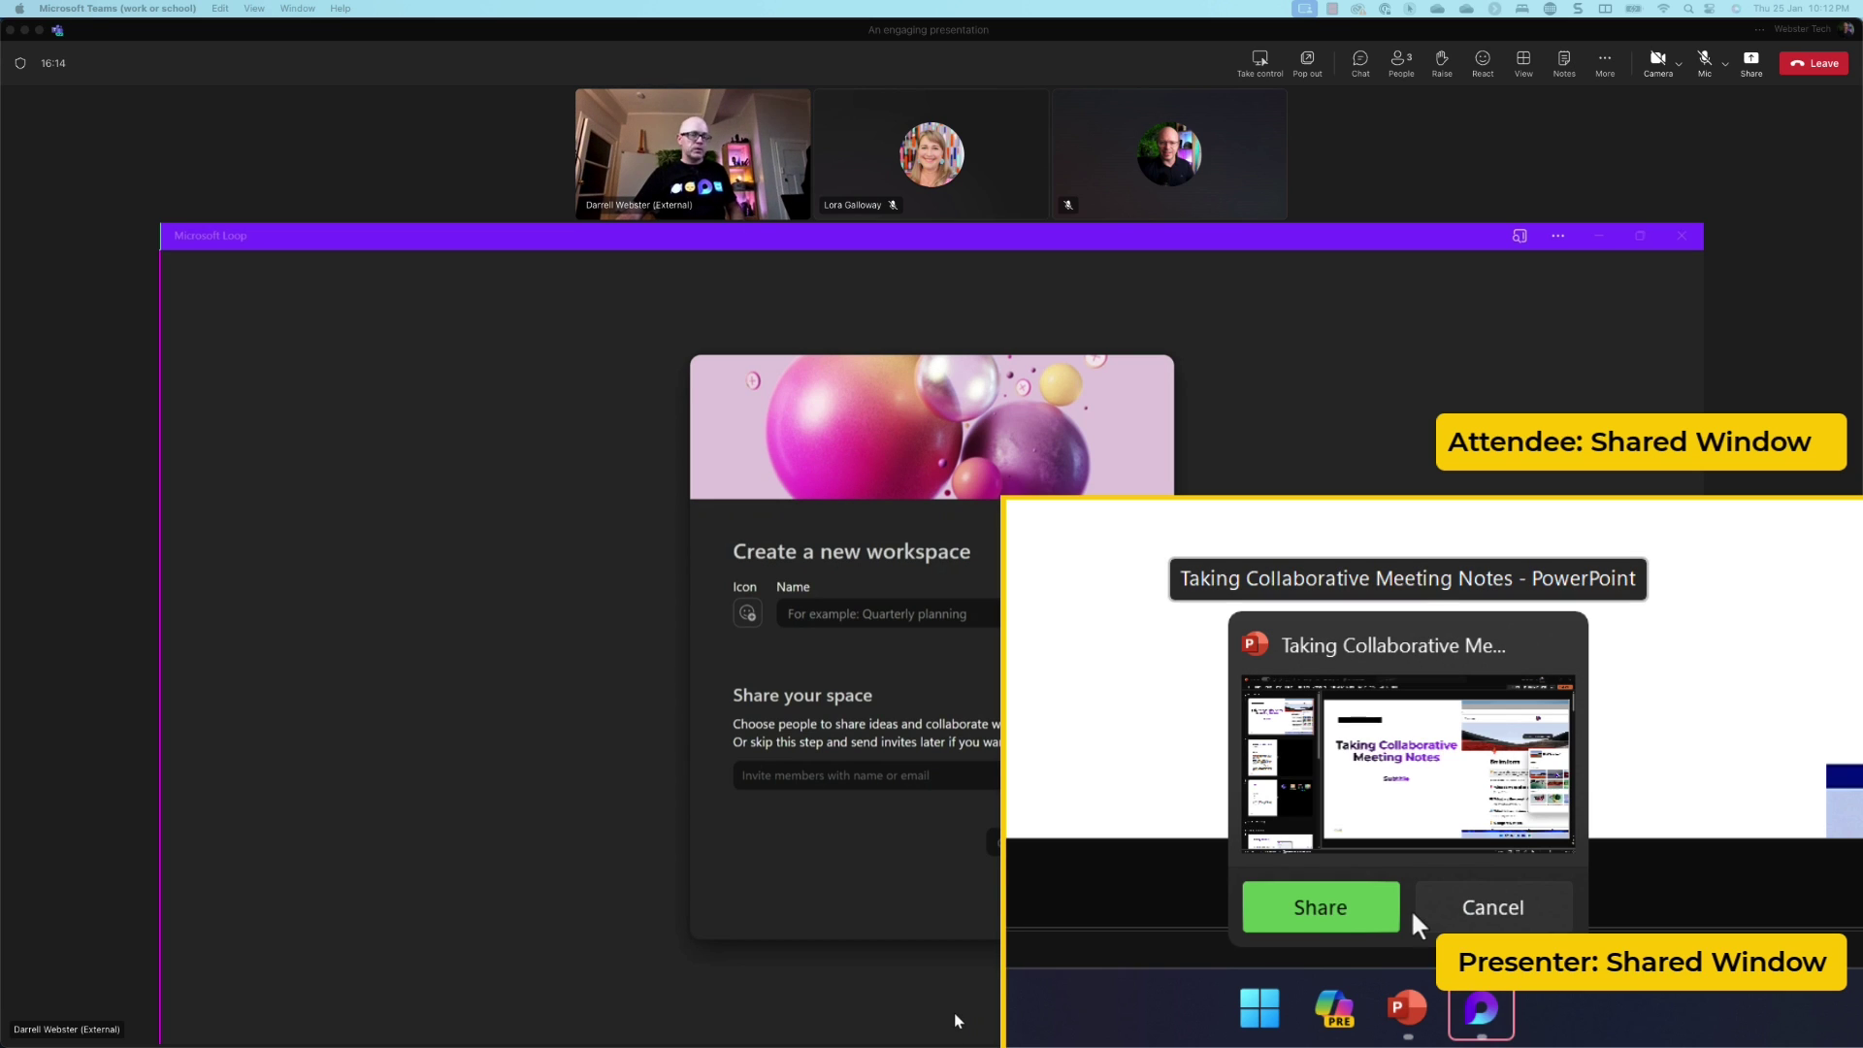
pyautogui.click(1326, 914)
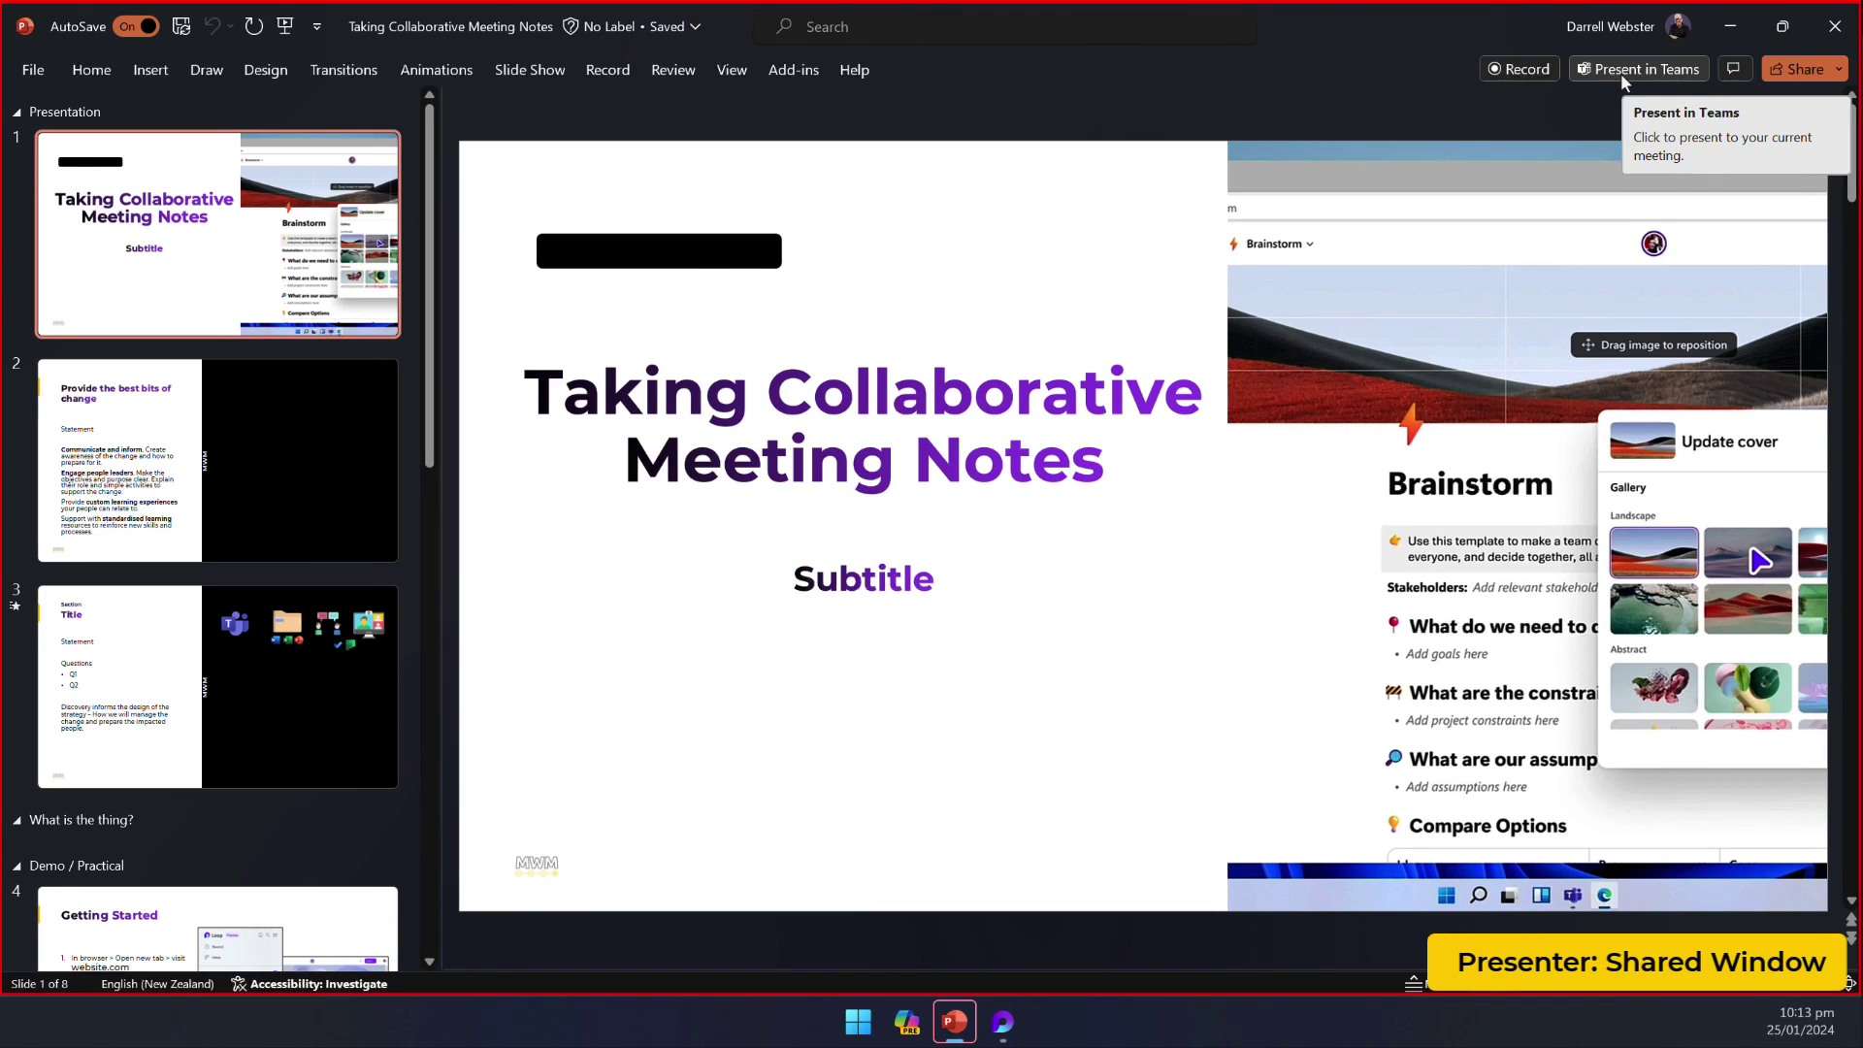
# Present the deck in the Teams meeting instead of sharing its window, resuming from slide 3
pyautogui.click(1620, 73)
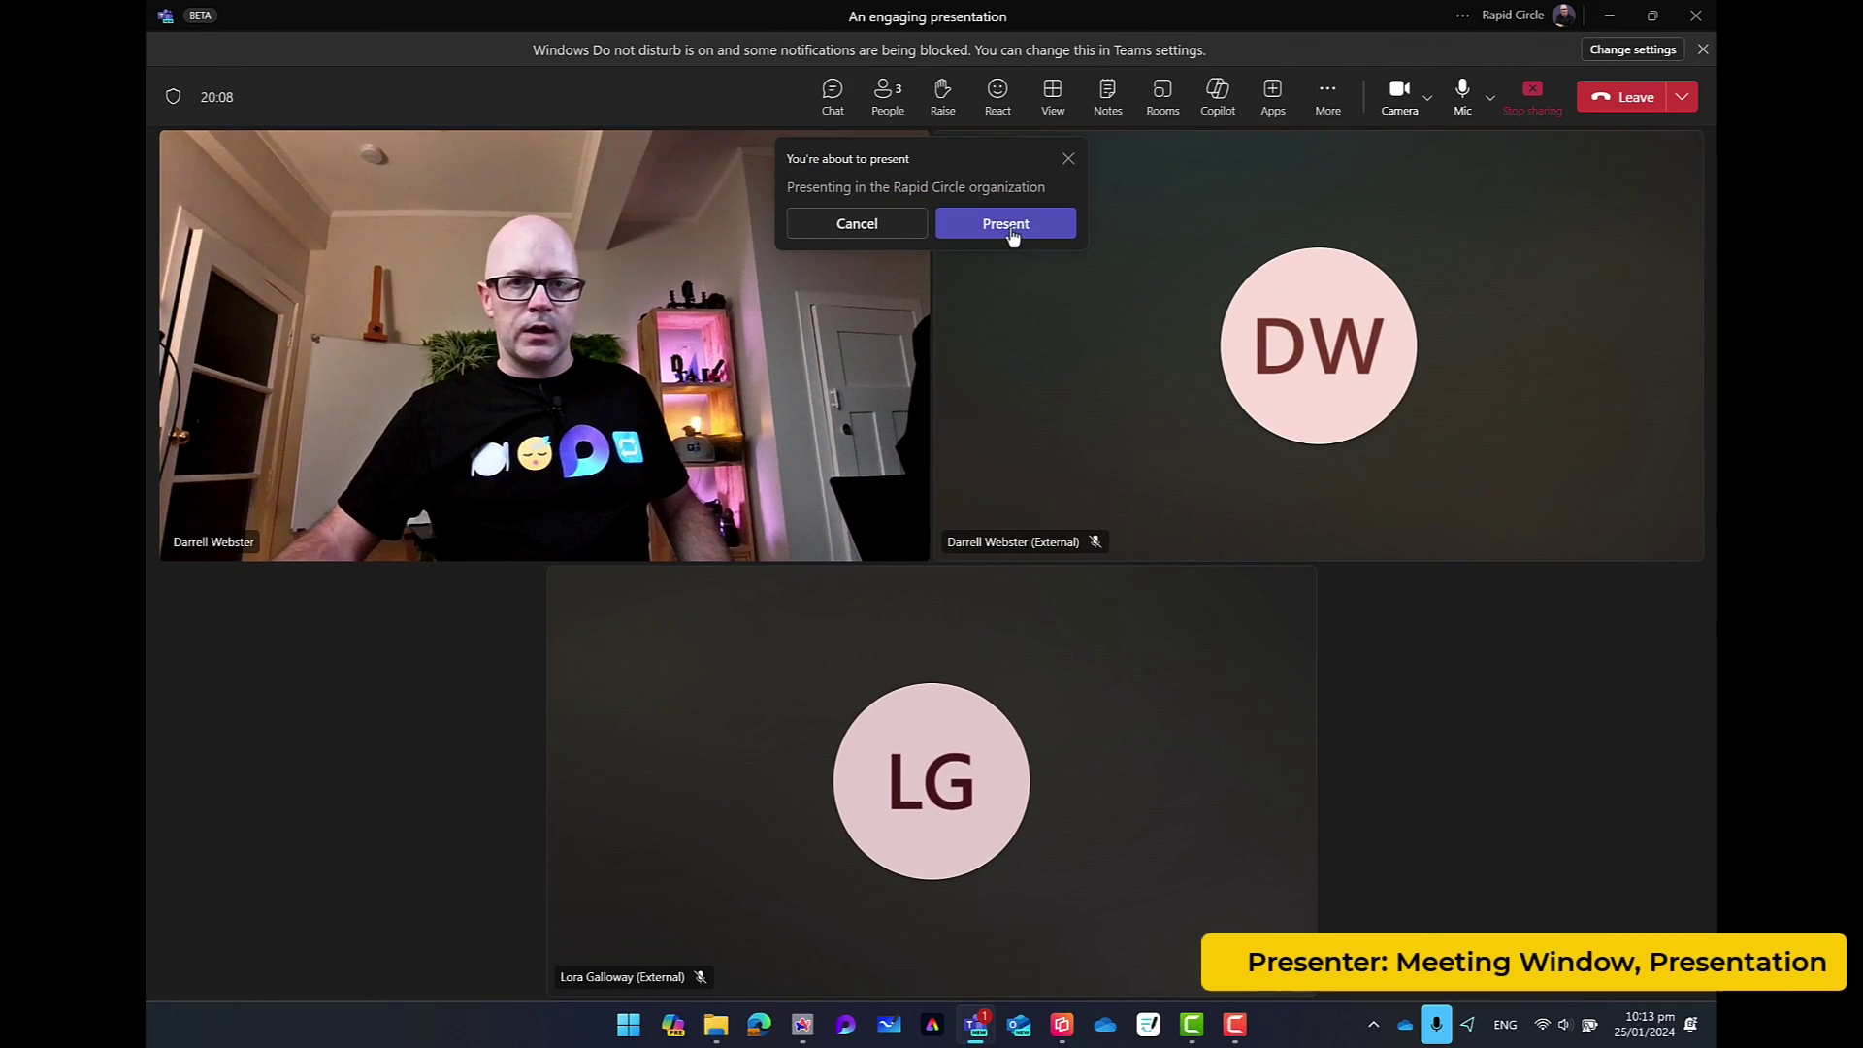
pyautogui.click(1007, 224)
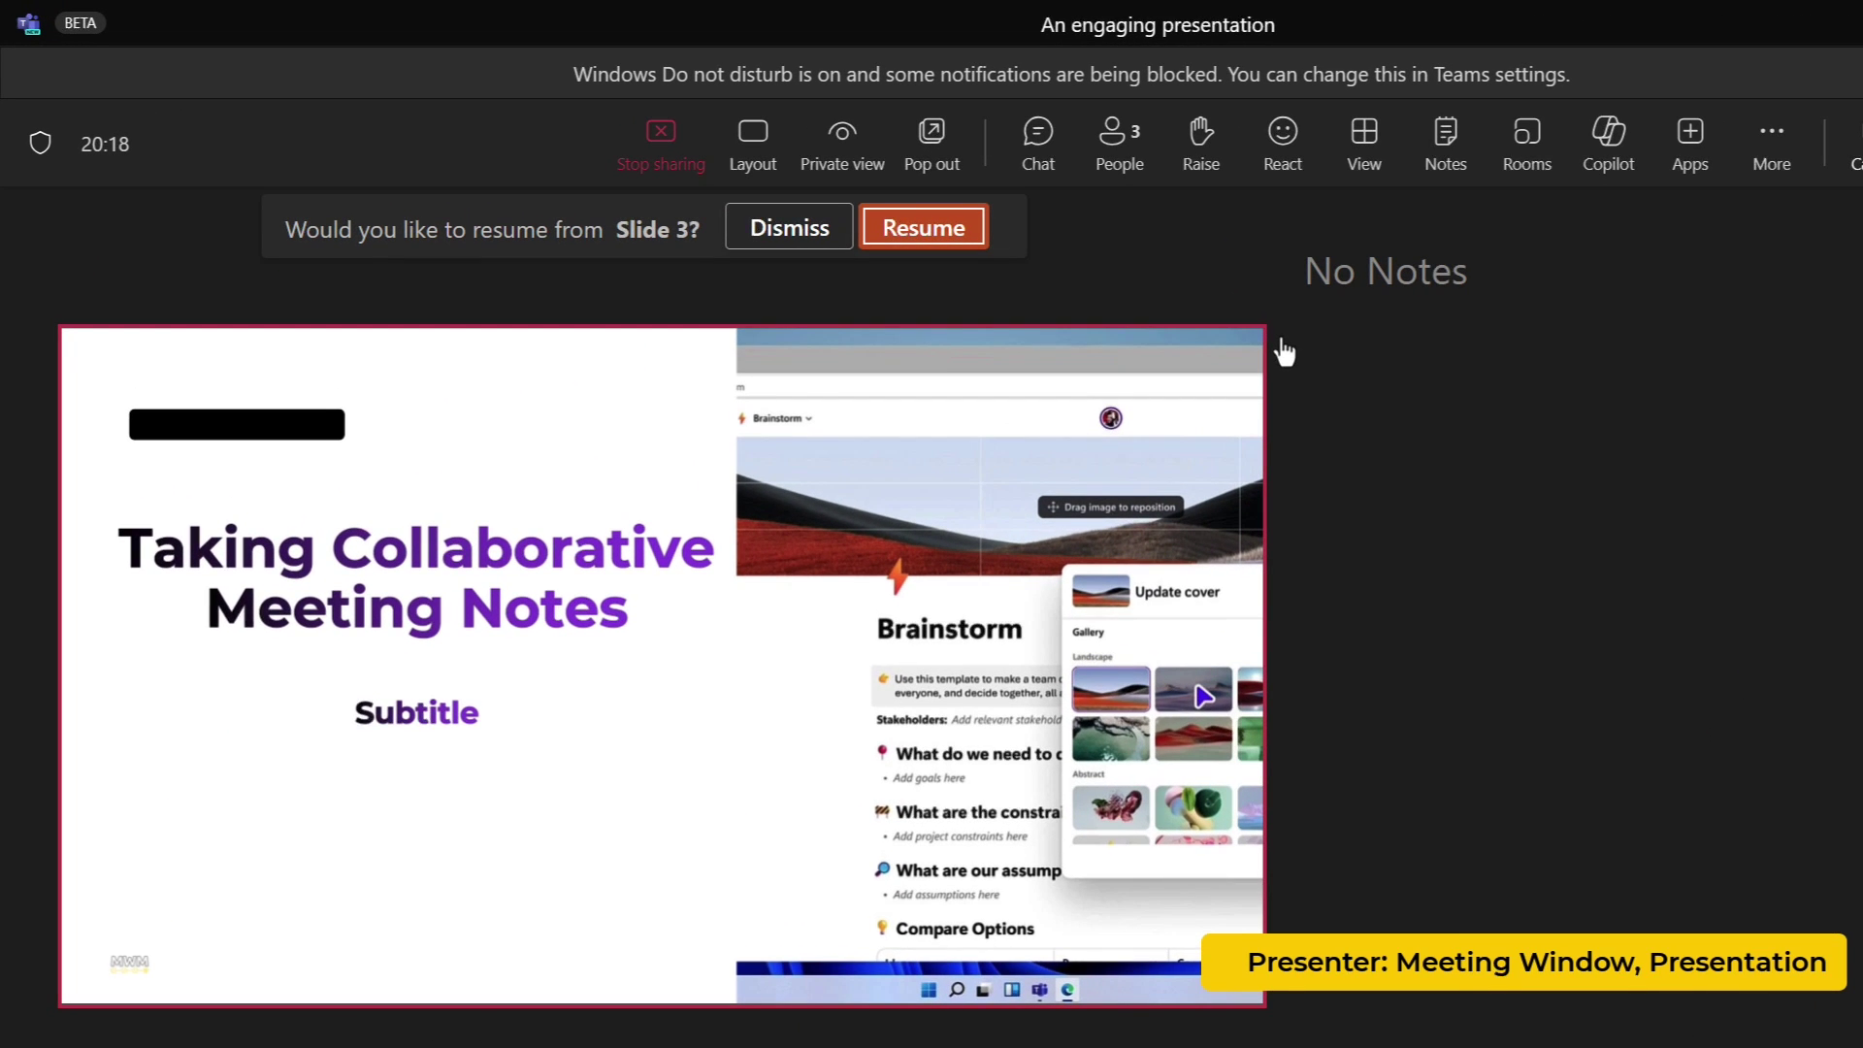
pyautogui.click(940, 231)
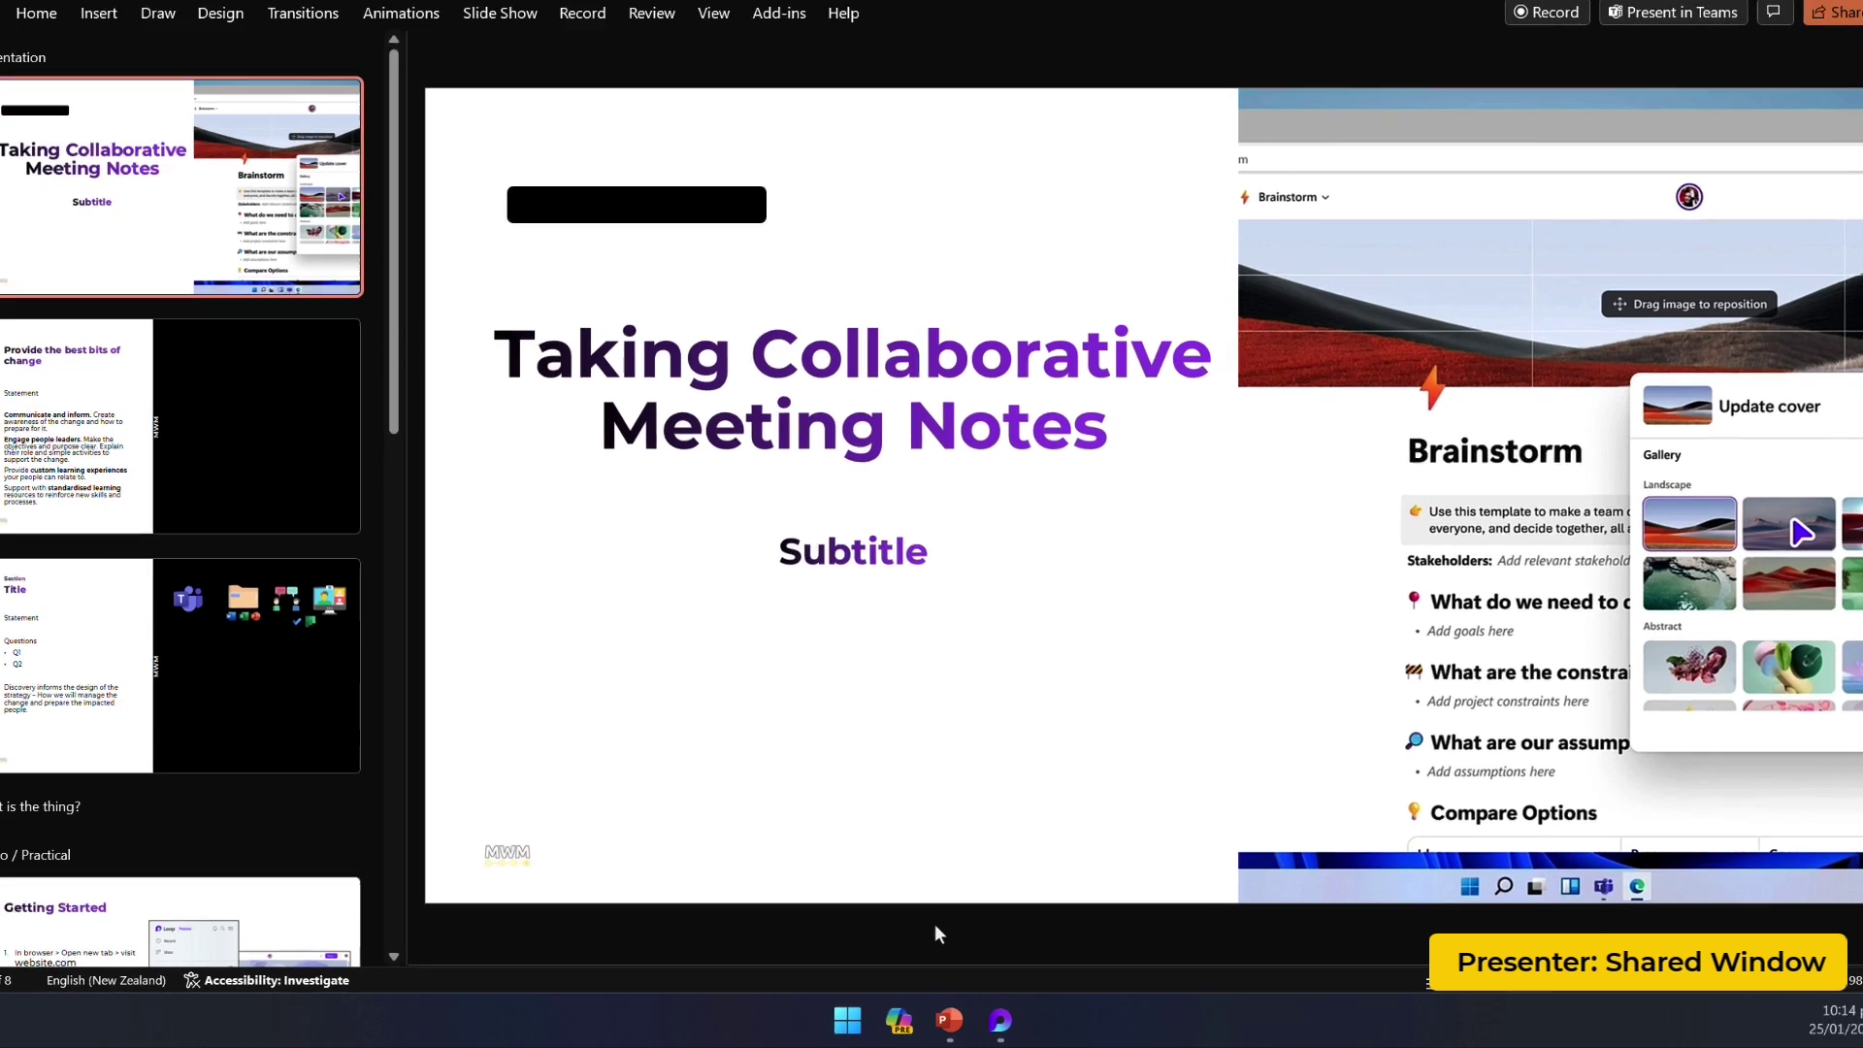
# Replace the live presentation in the meeting with the shared Microsoft Loop window
pyautogui.moveTo(1003, 1021)
pyautogui.click(986, 900)
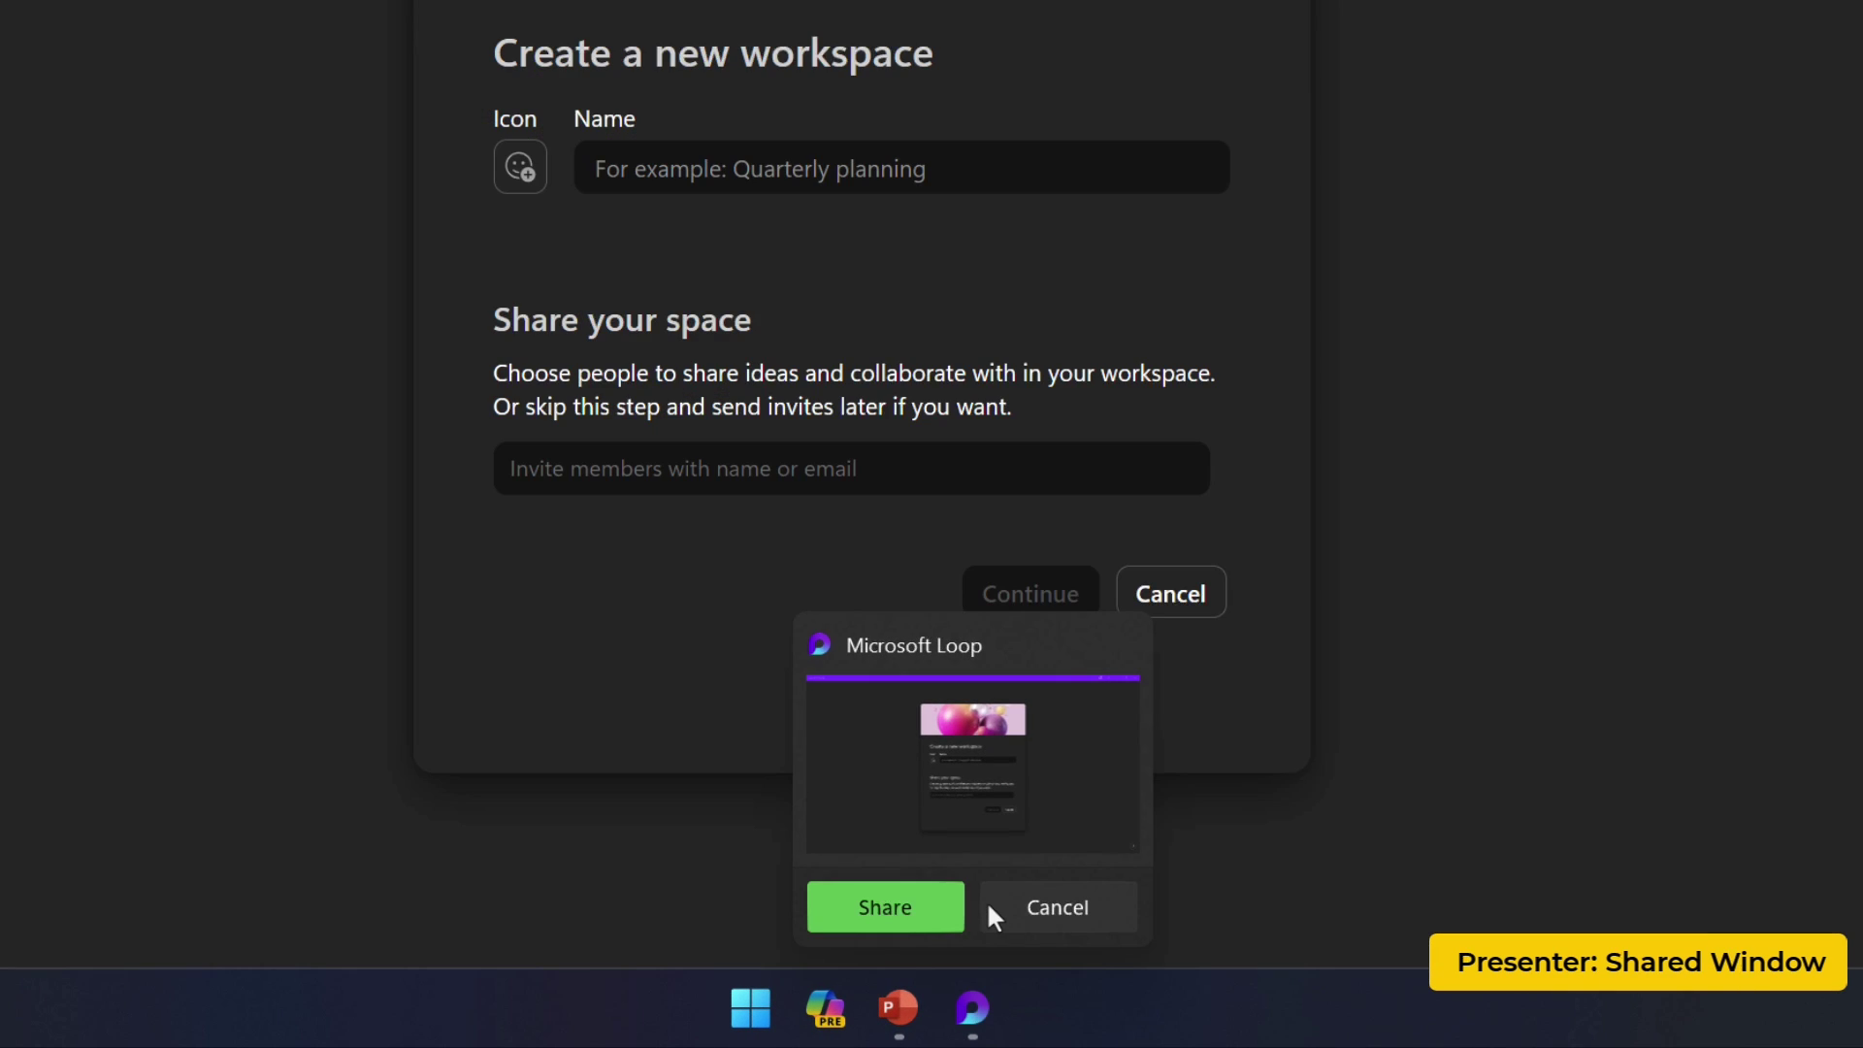
pyautogui.click(899, 916)
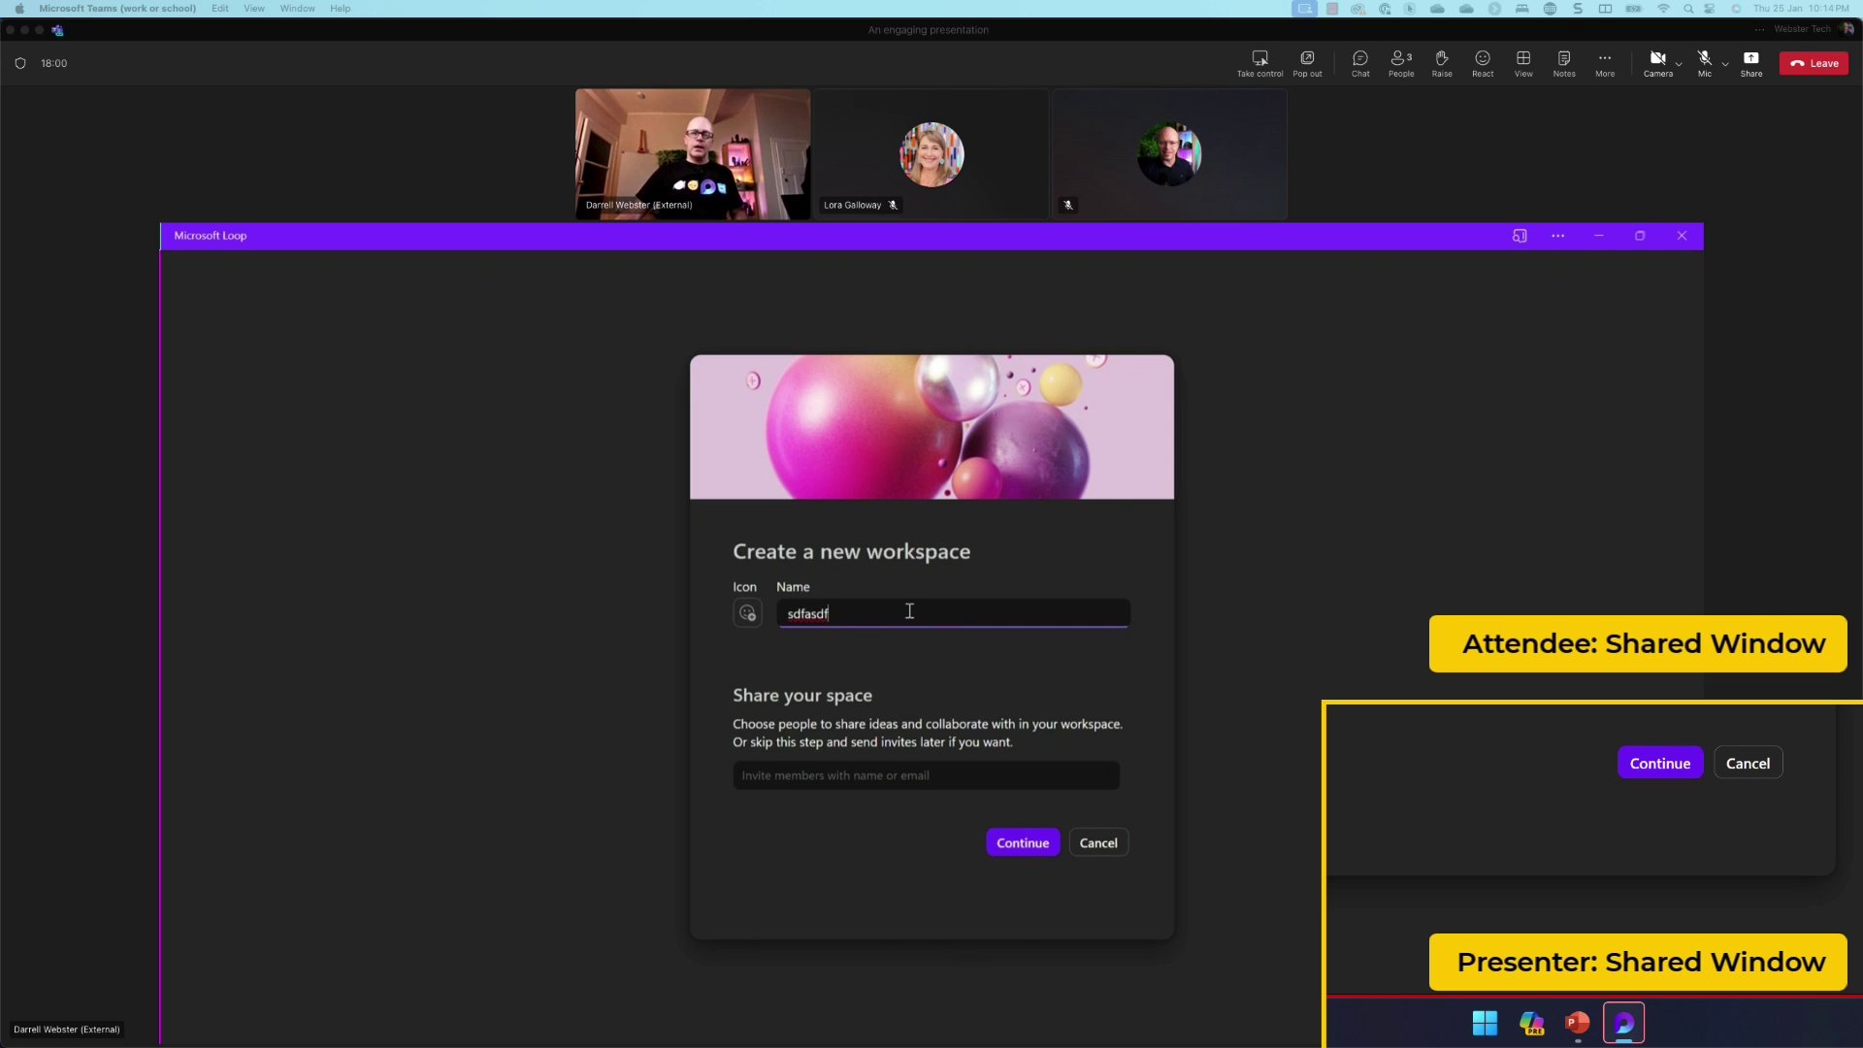
# Switch to the PowerPoint deck and present it in the Teams meeting, resuming from slide 4
pyautogui.moveTo(1581, 1032)
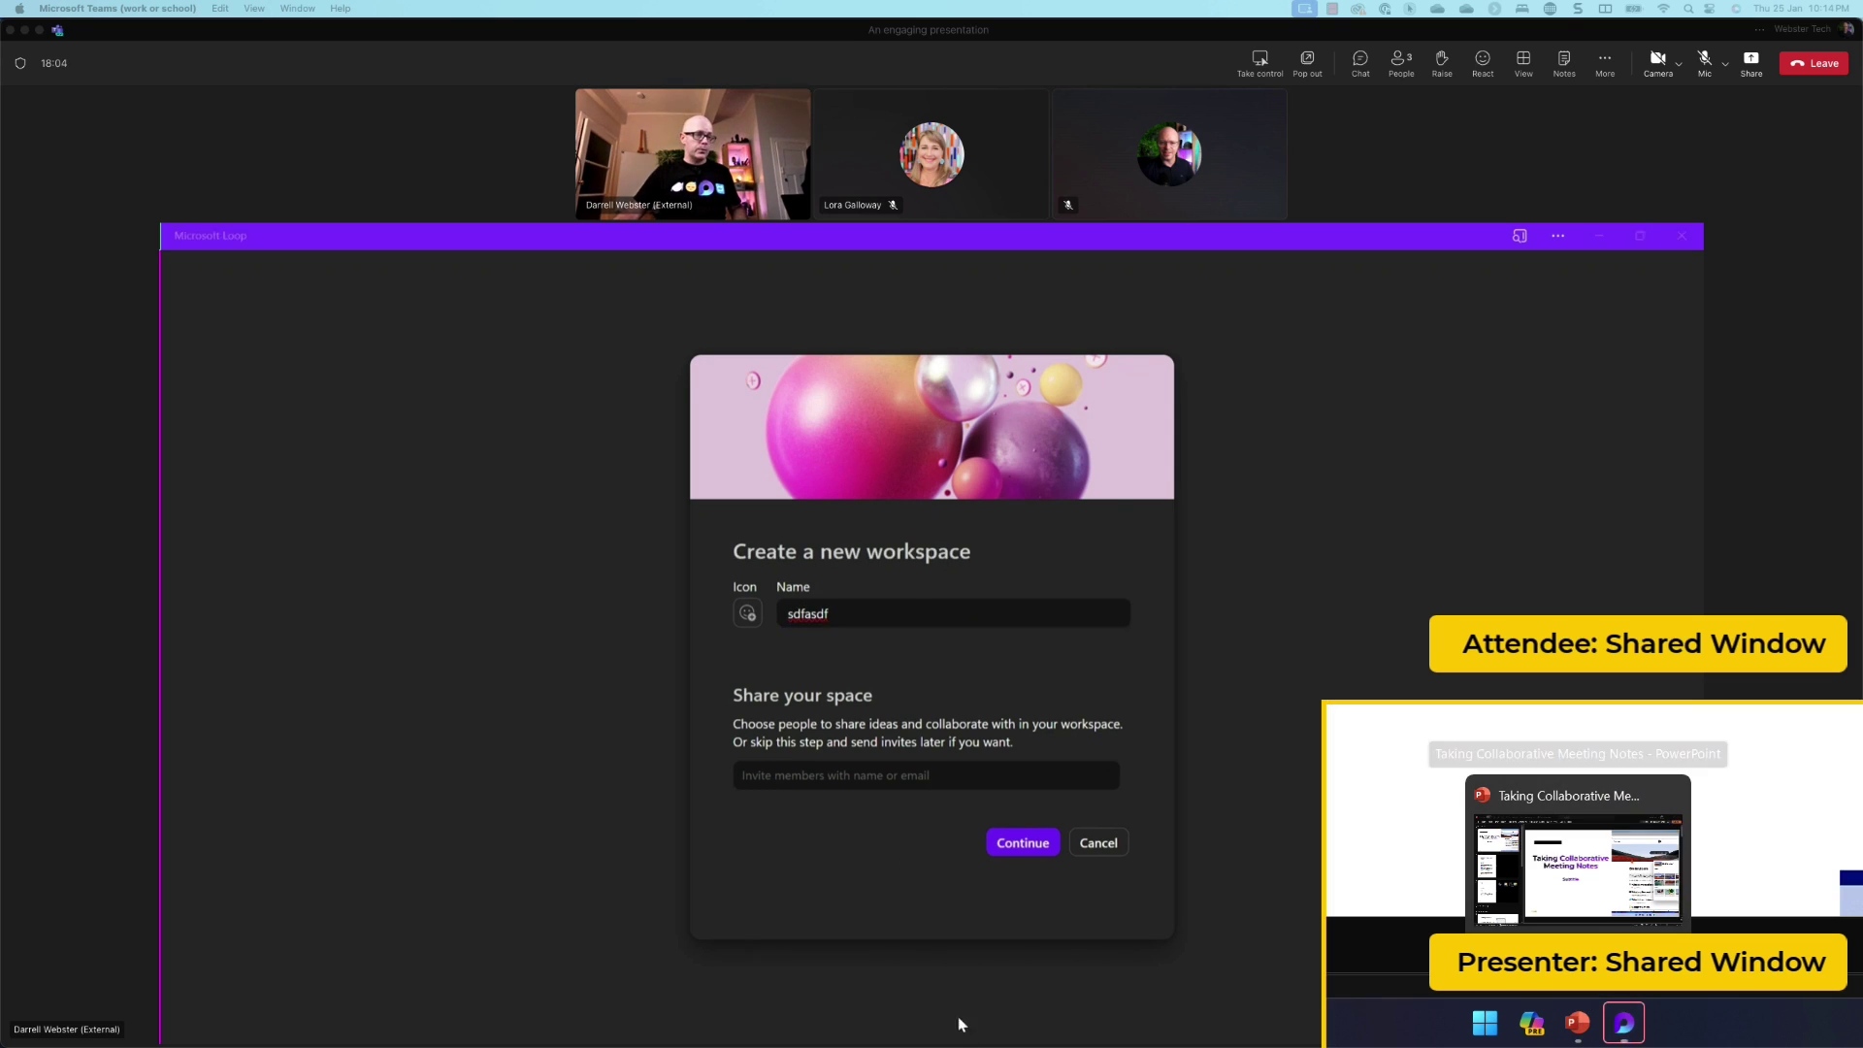
pyautogui.click(1578, 868)
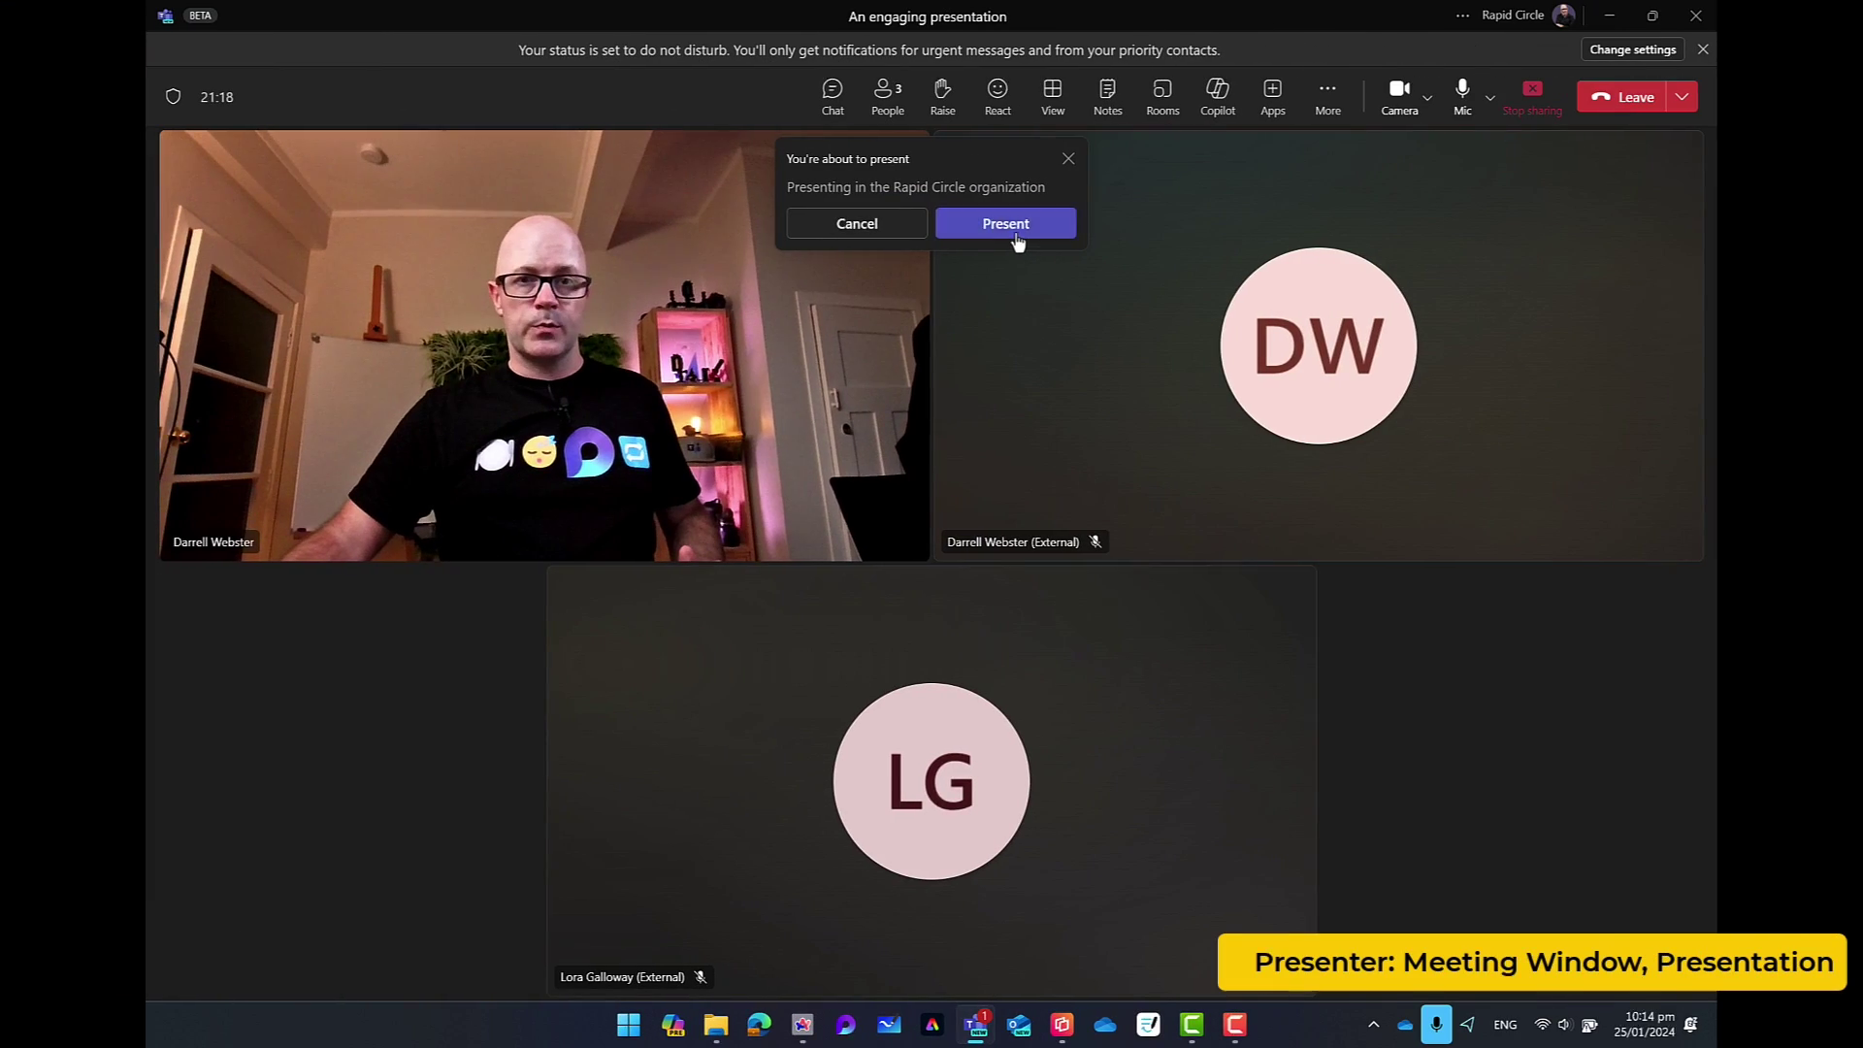
pyautogui.click(1005, 224)
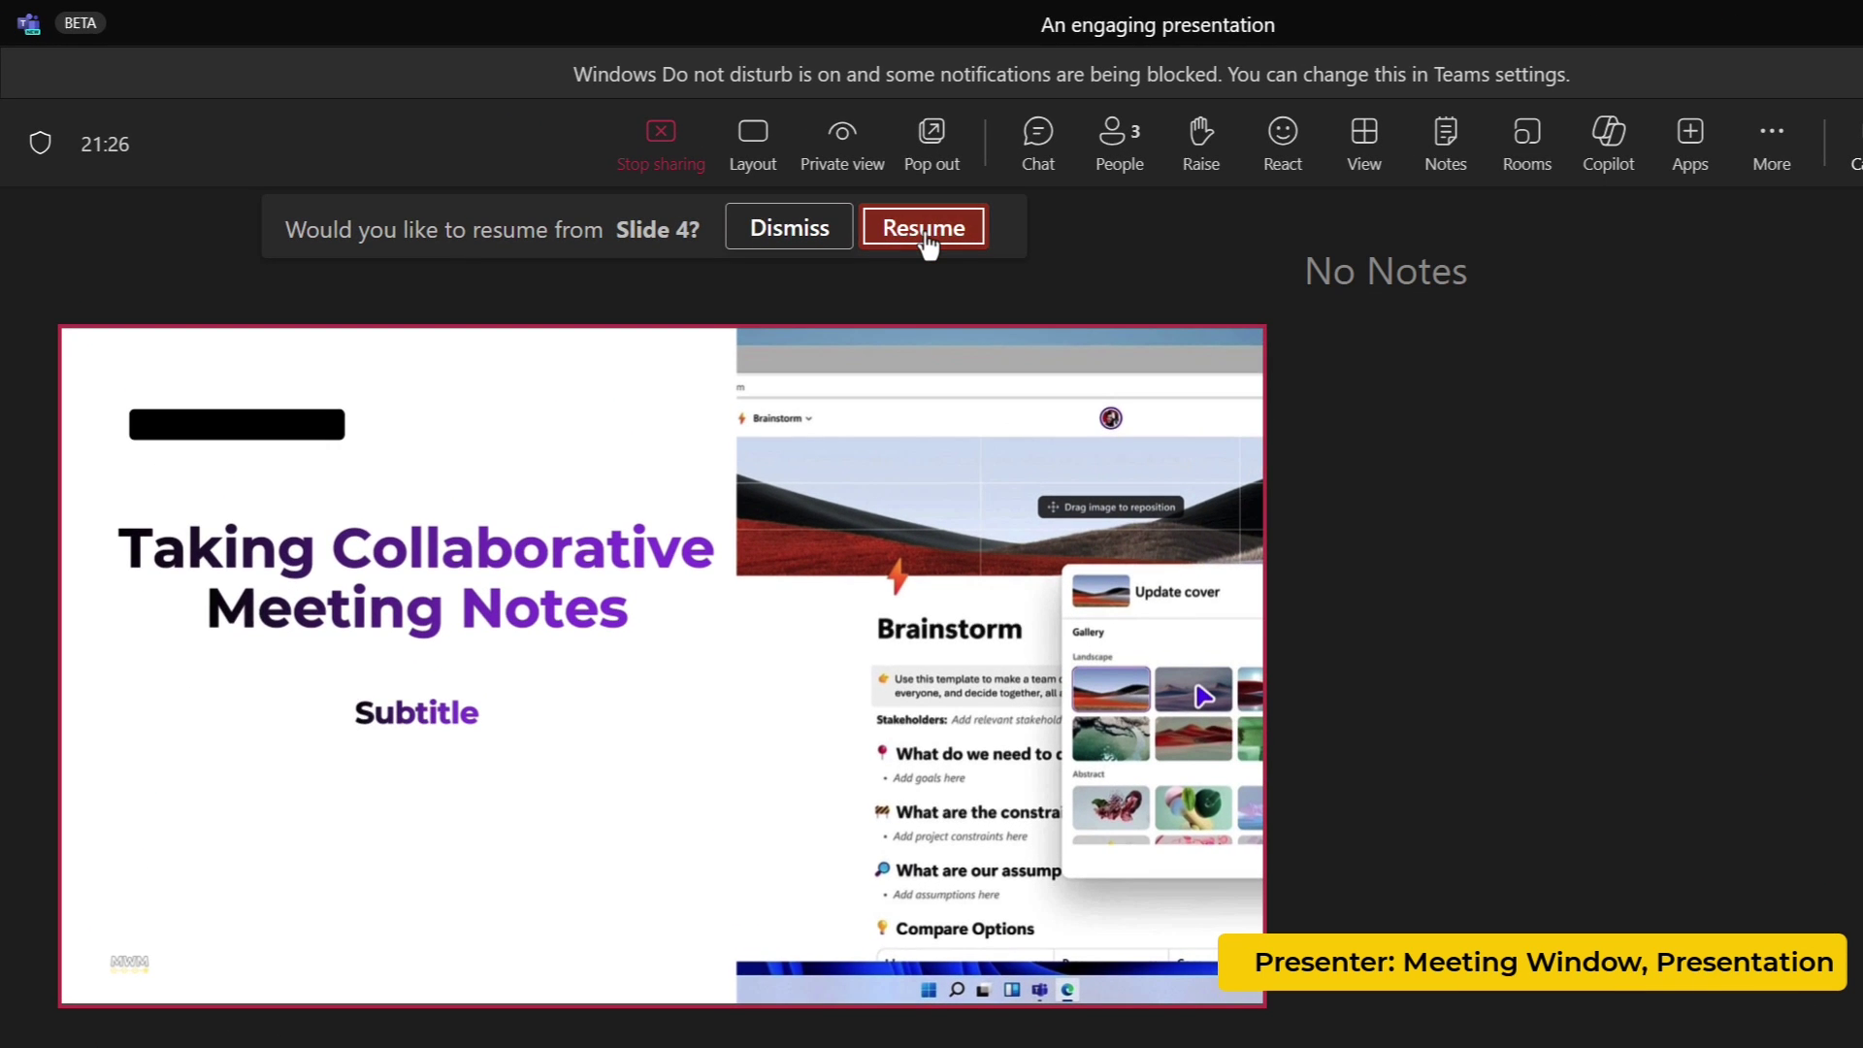
pyautogui.click(924, 234)
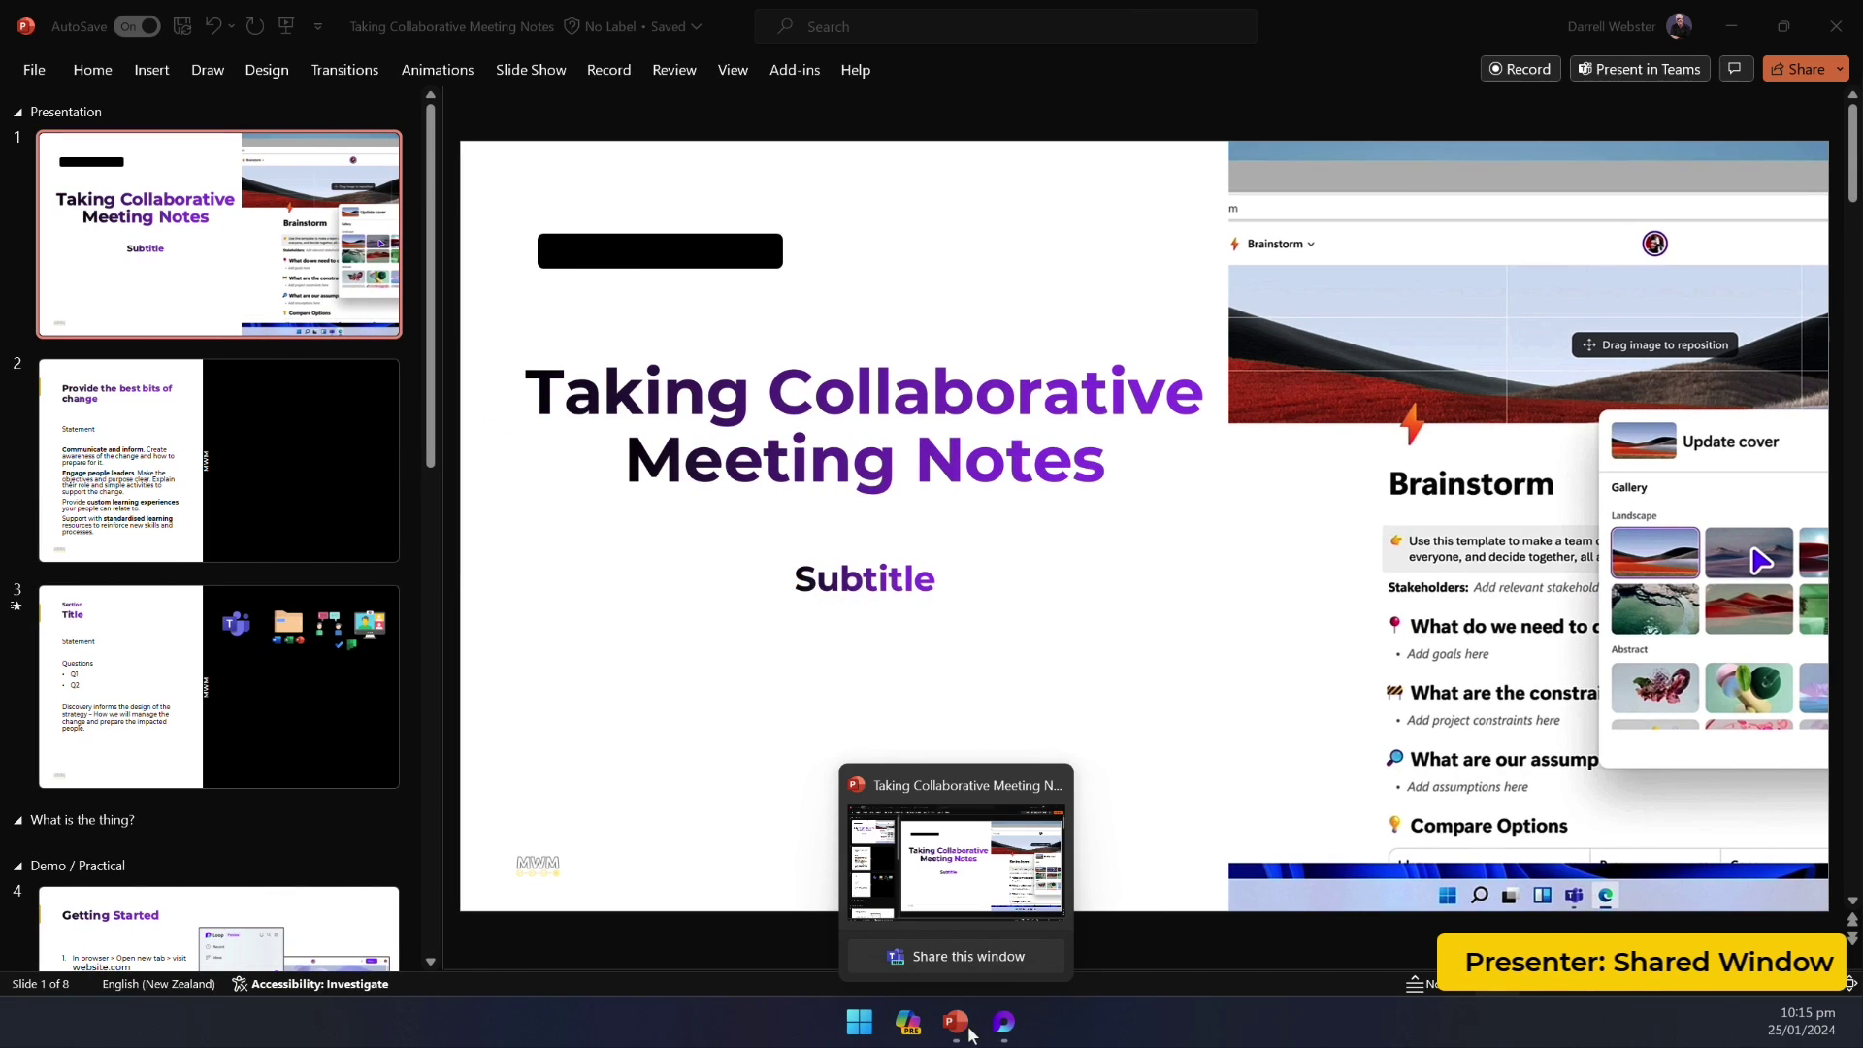
# Share the Microsoft Loop window showing the new workspace form with the meeting
pyautogui.moveTo(1004, 1022)
pyautogui.click(982, 952)
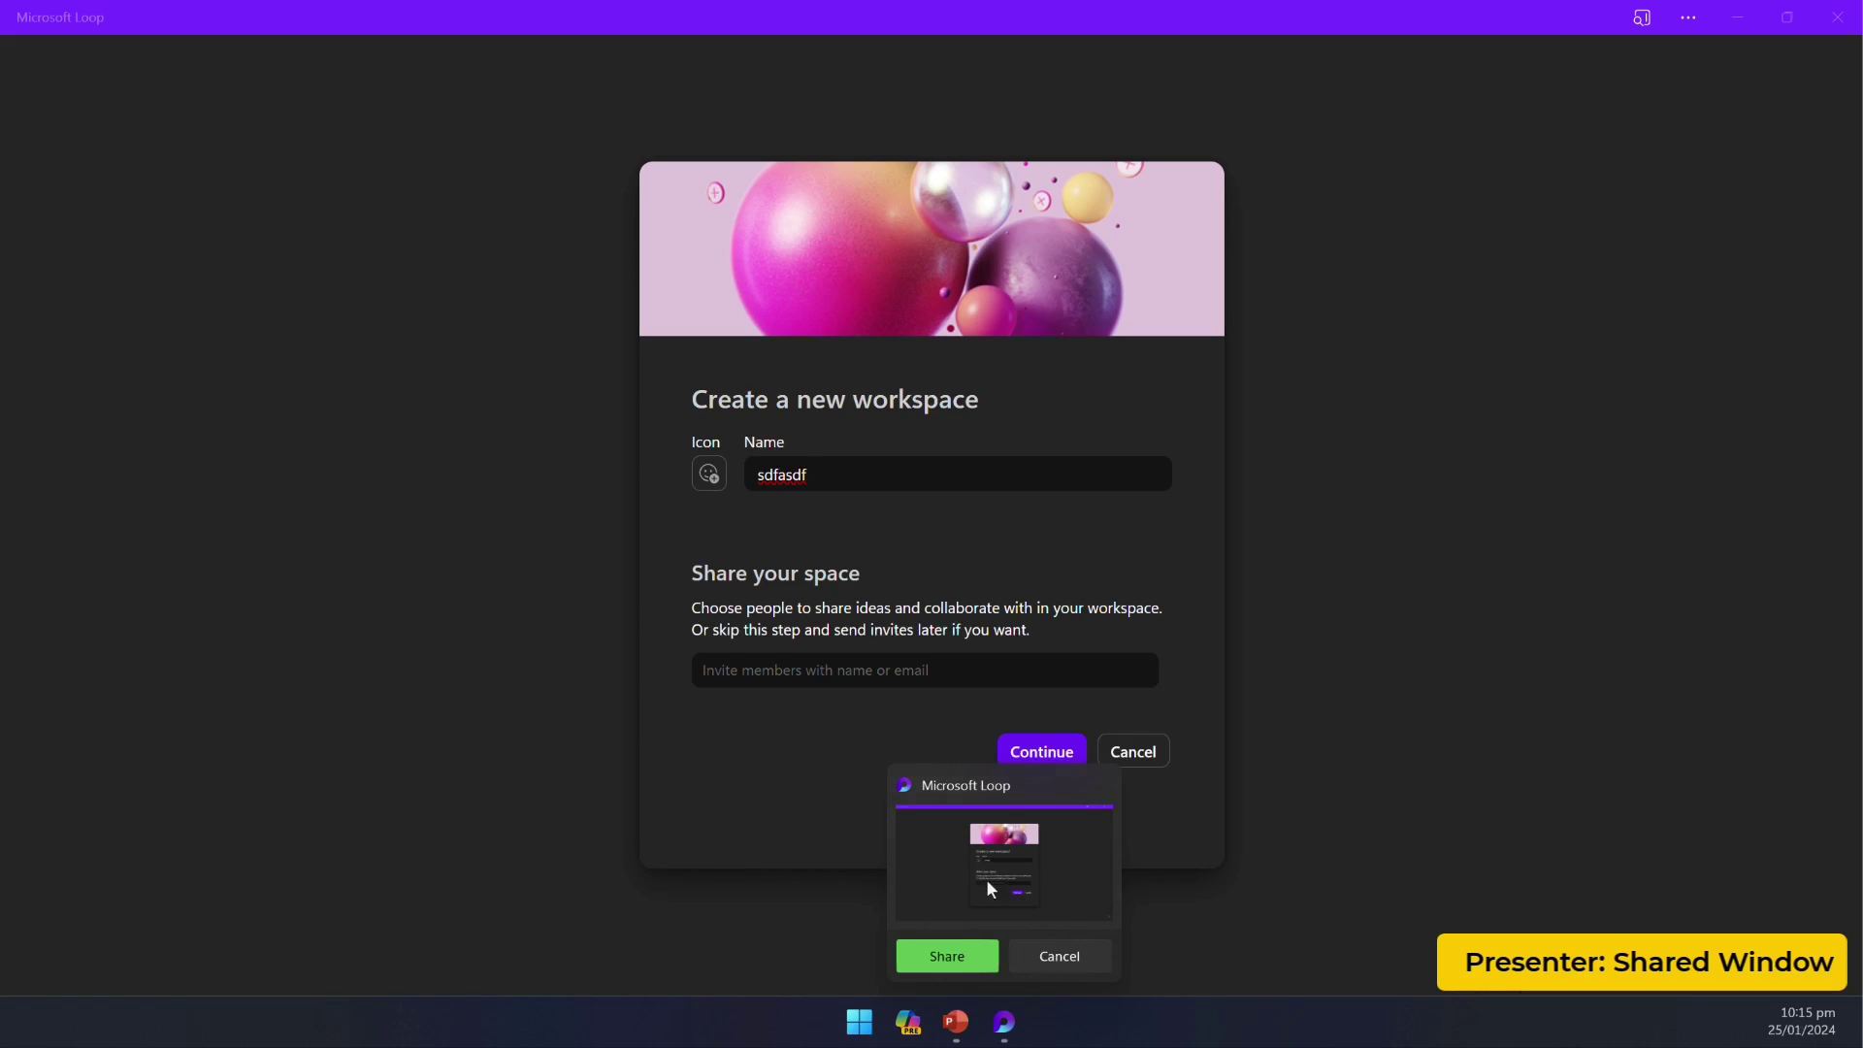
pyautogui.click(958, 953)
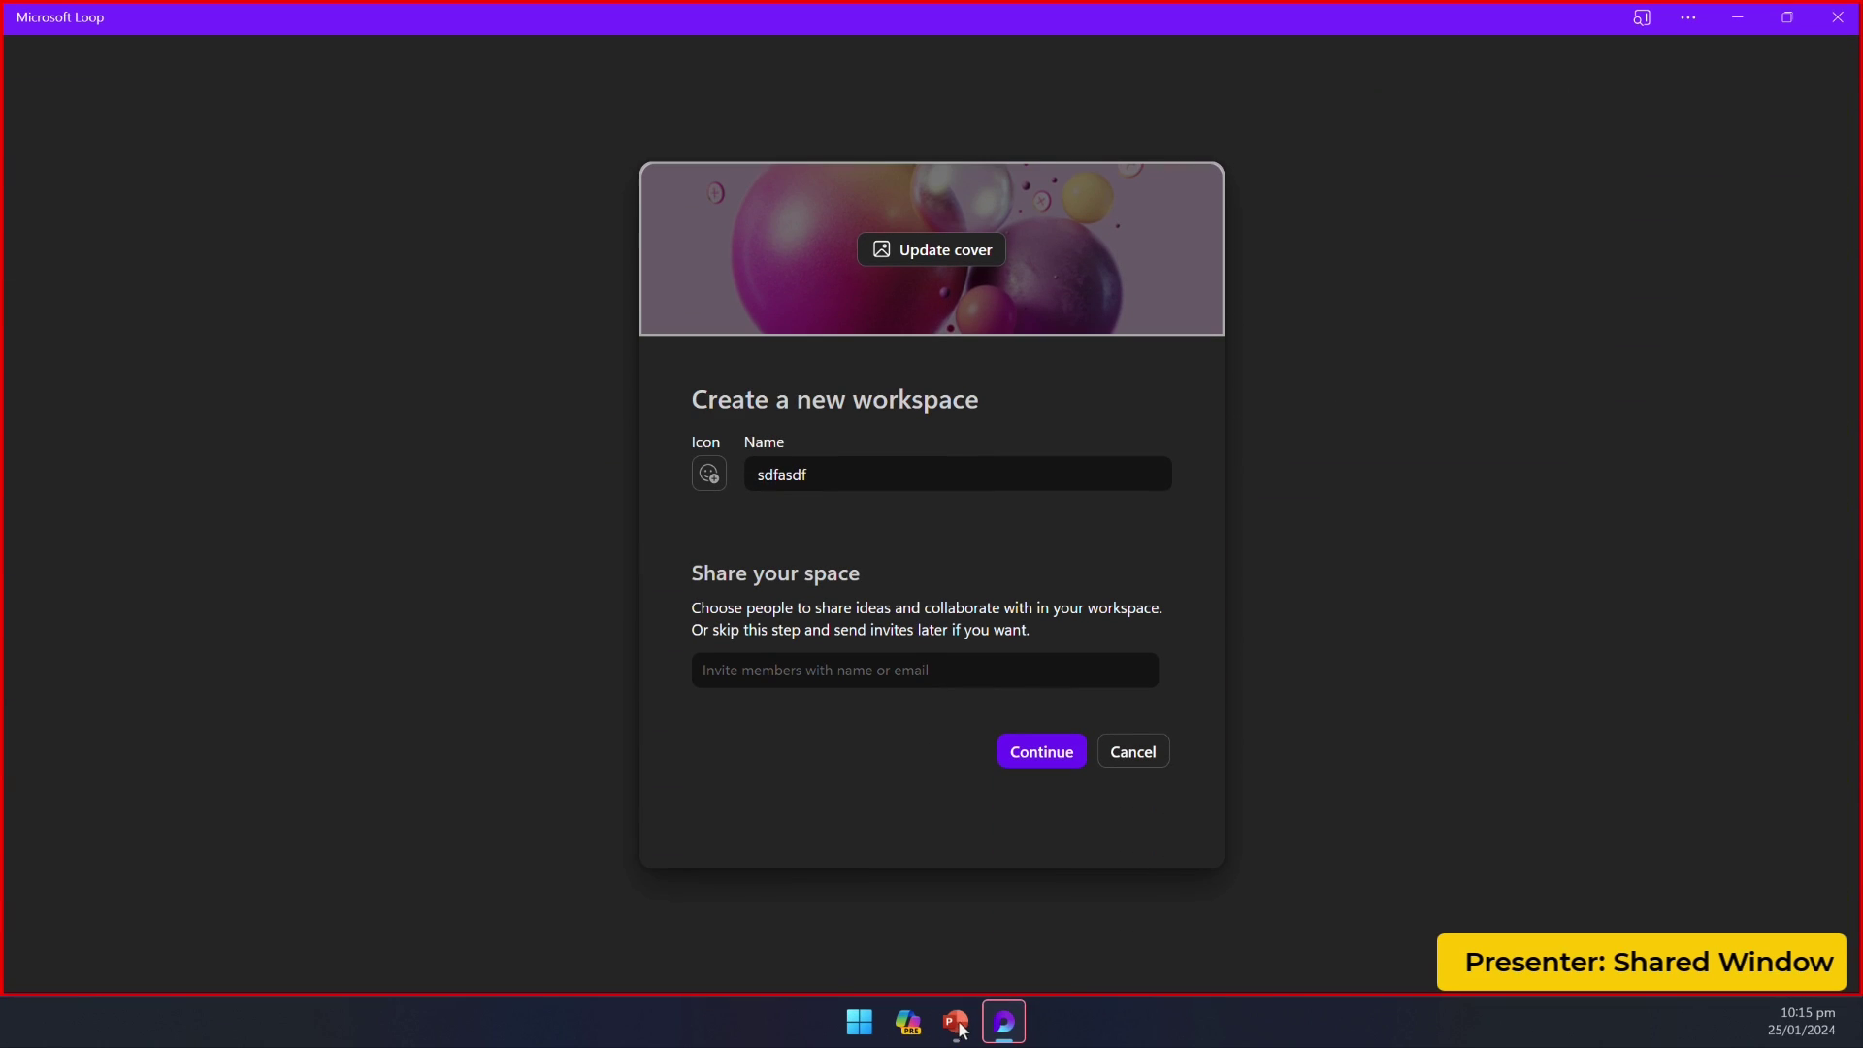
# Switch the meeting share to the PowerPoint window and back to the Microsoft Loop window
pyautogui.moveTo(958, 1023)
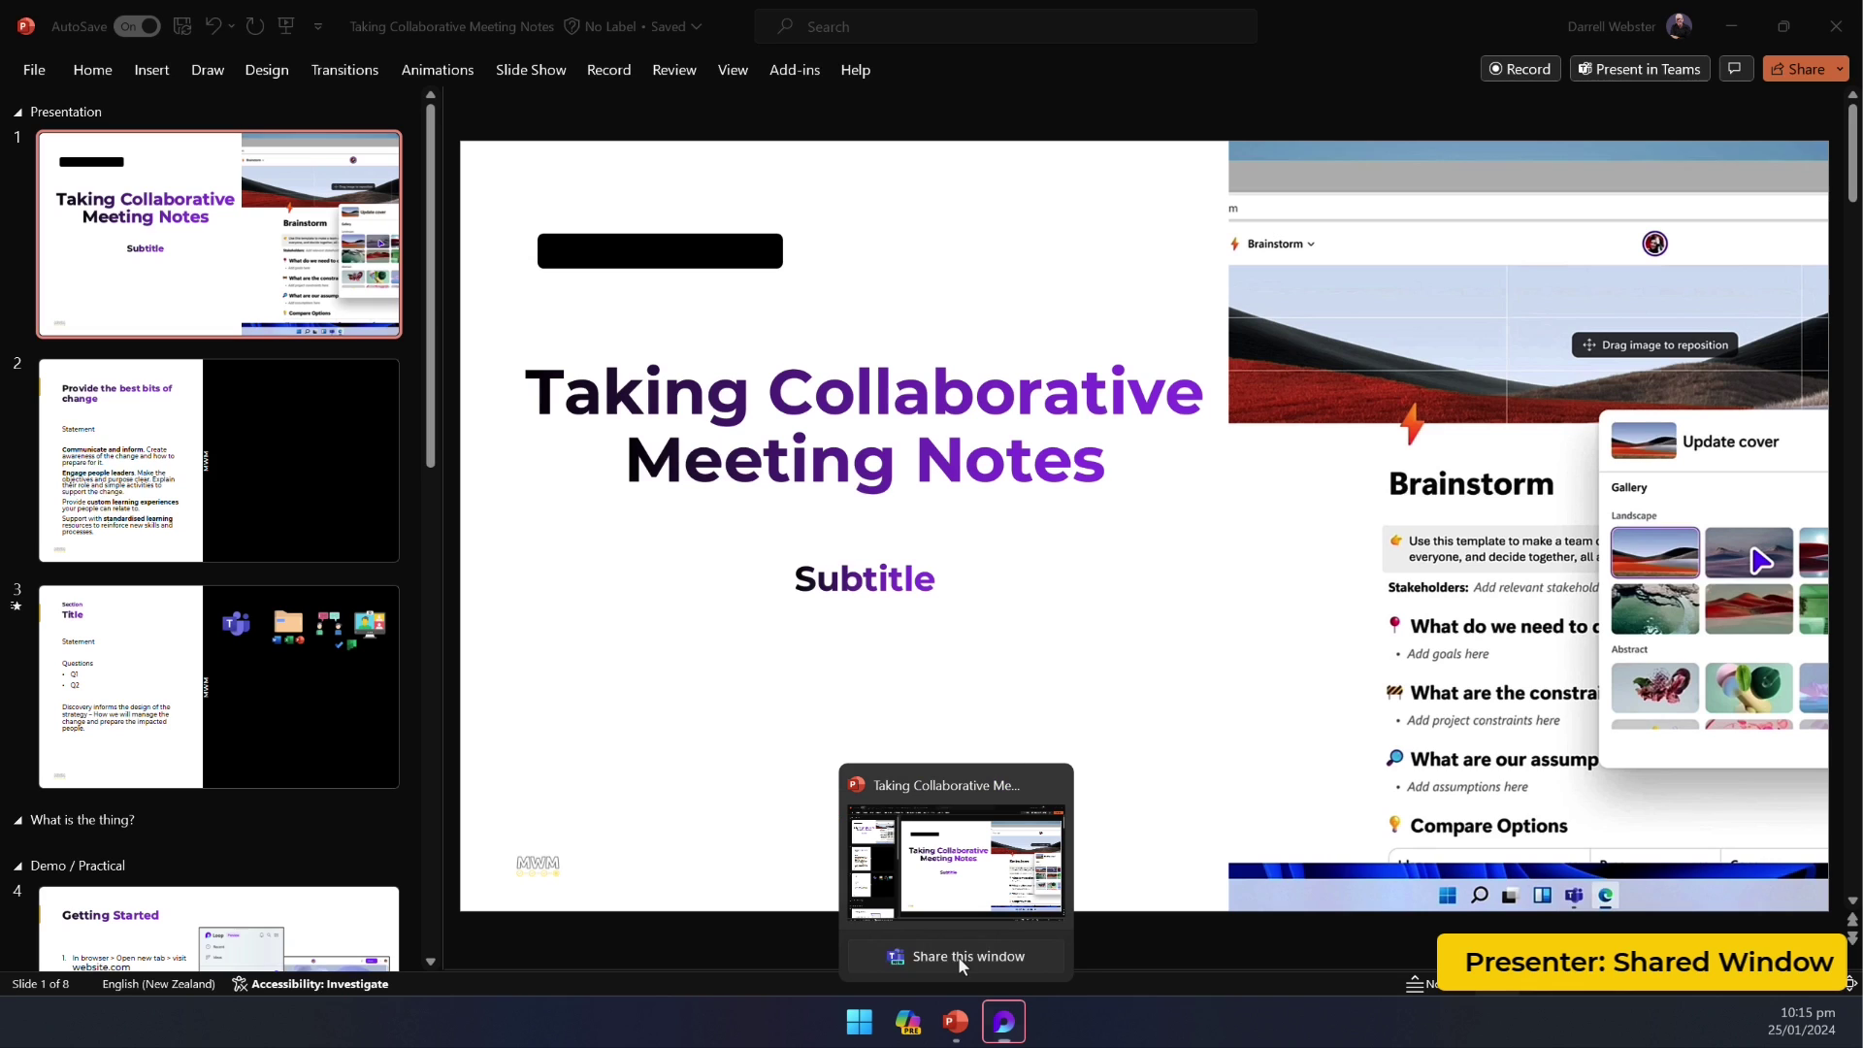
pyautogui.click(958, 956)
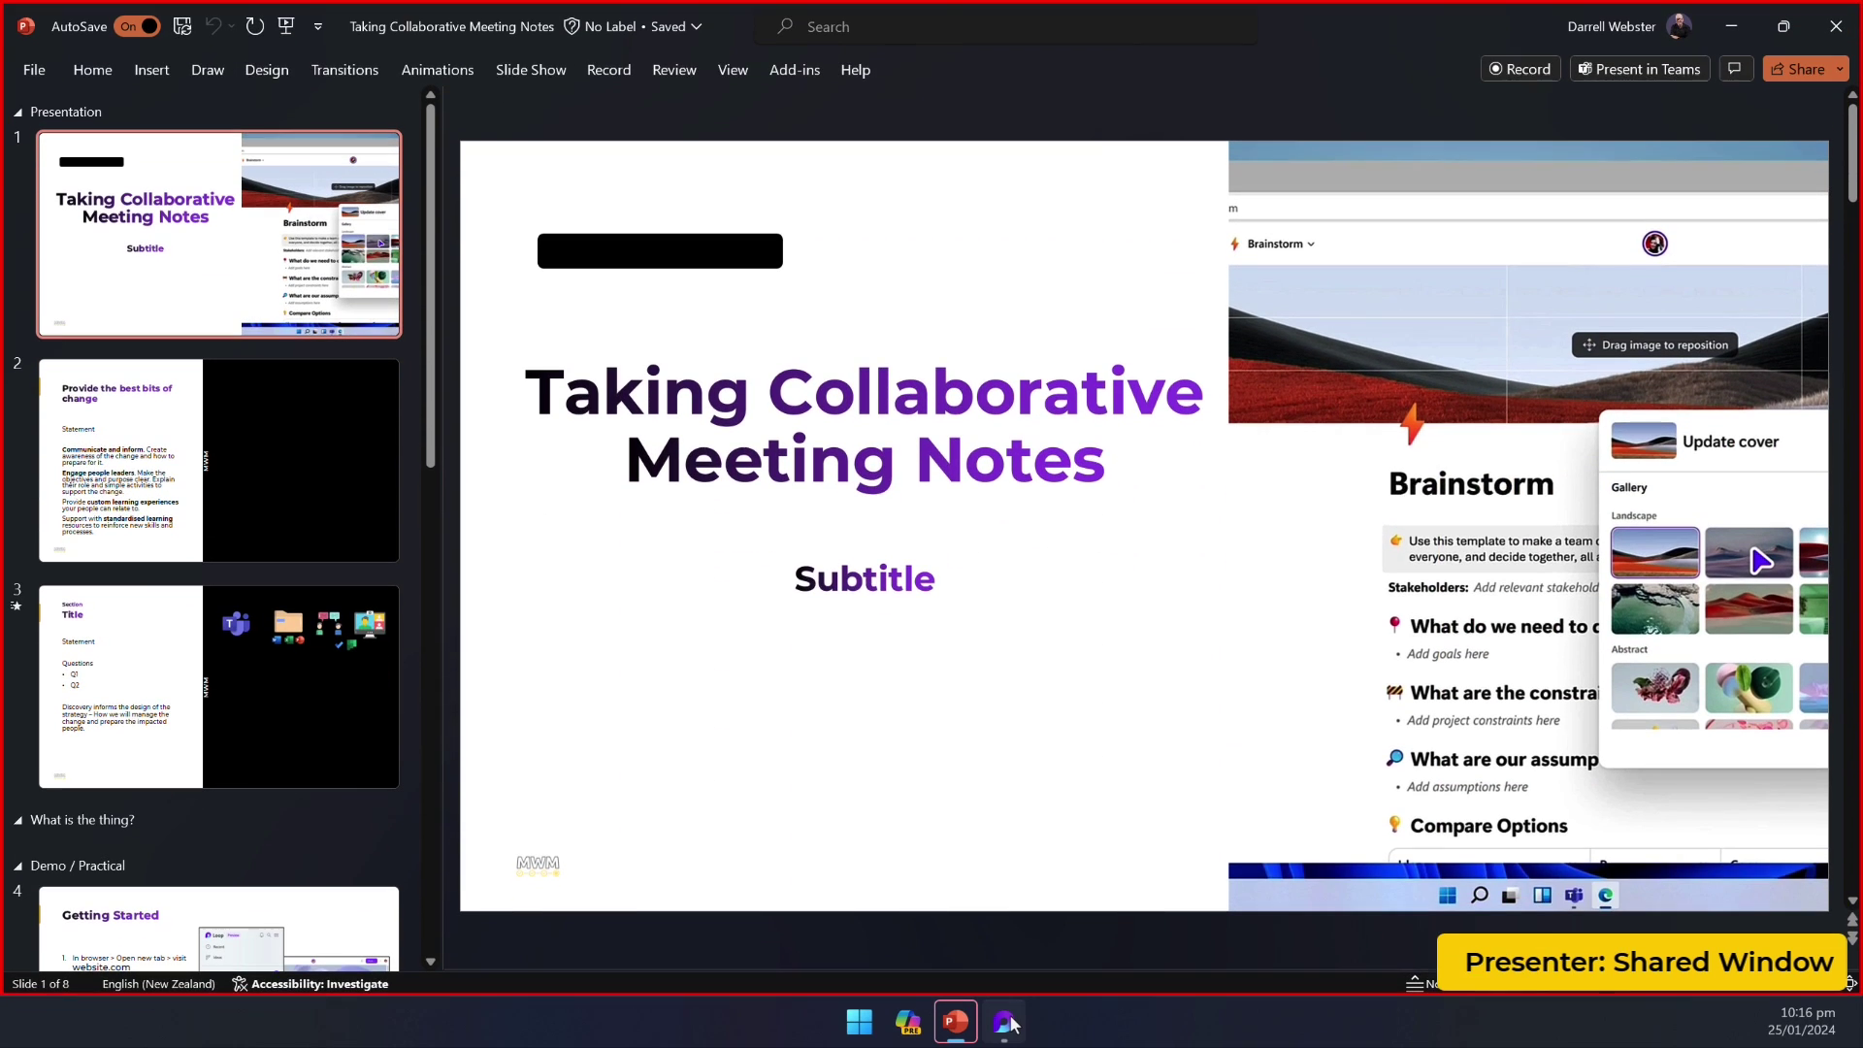
pyautogui.moveTo(1009, 1023)
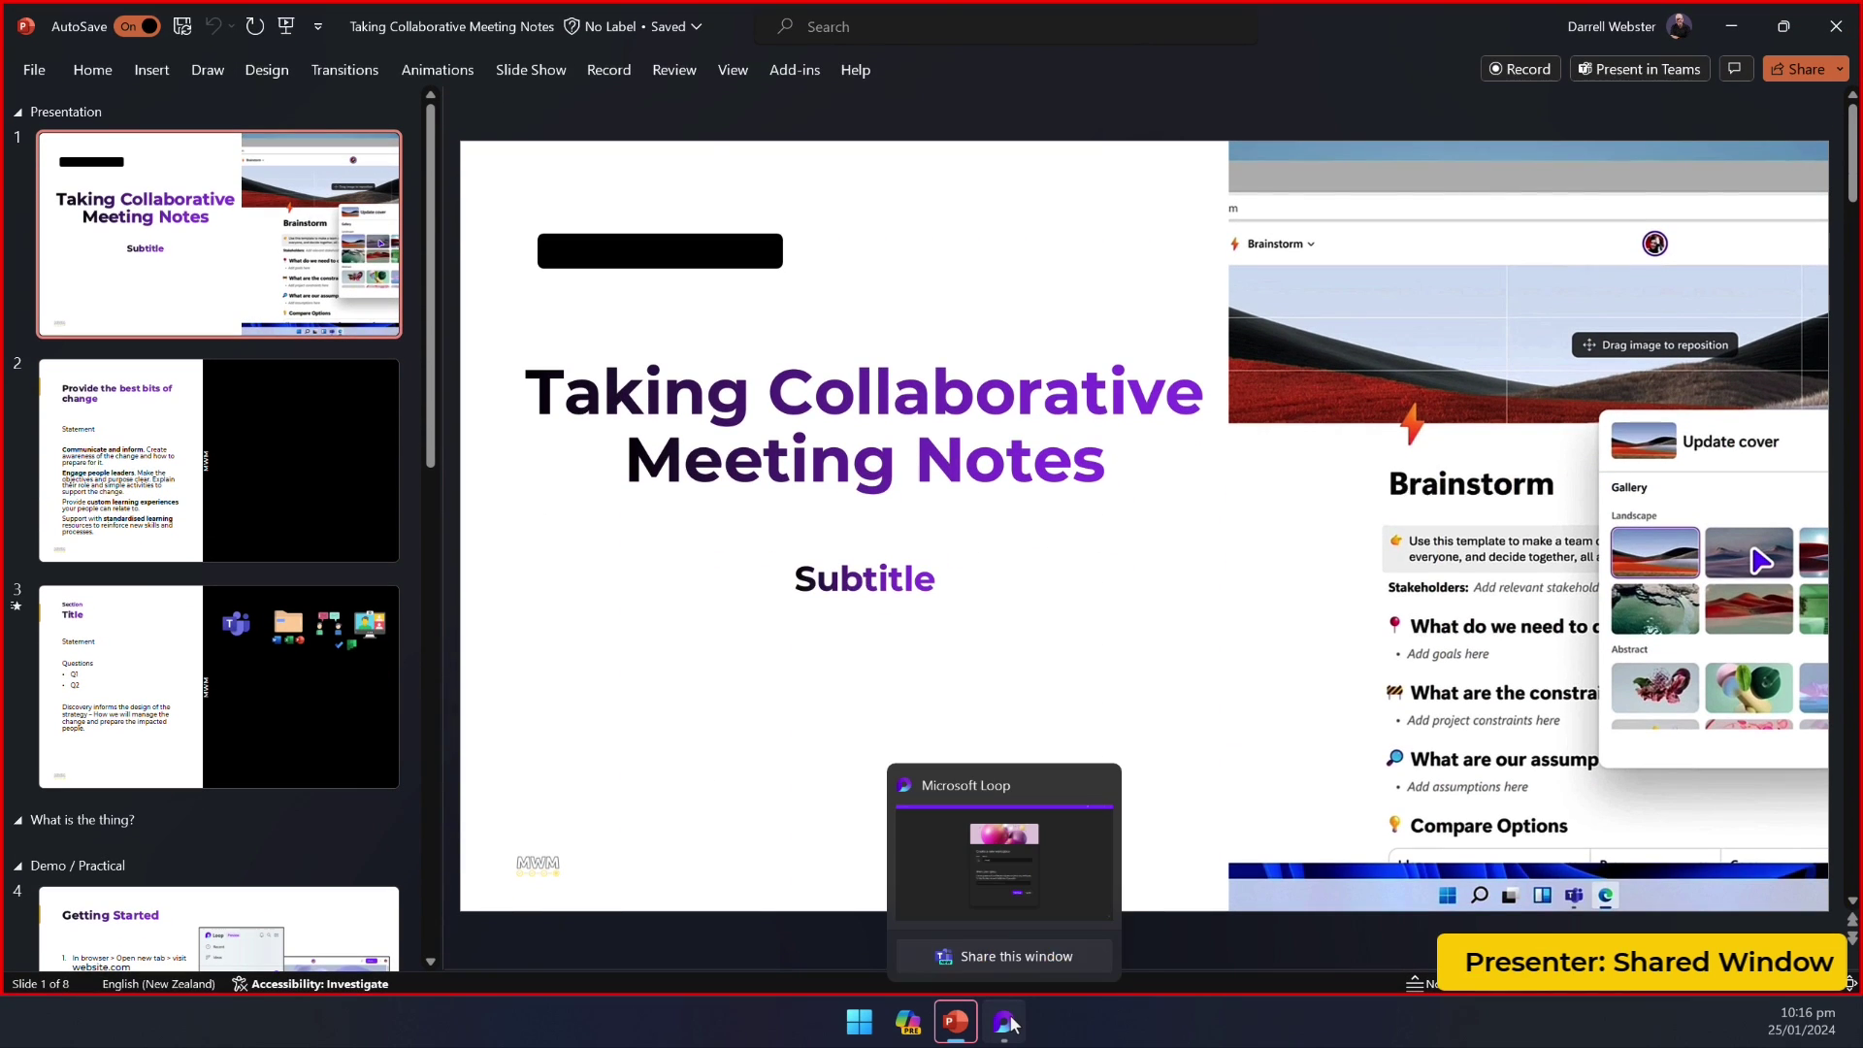
pyautogui.click(985, 965)
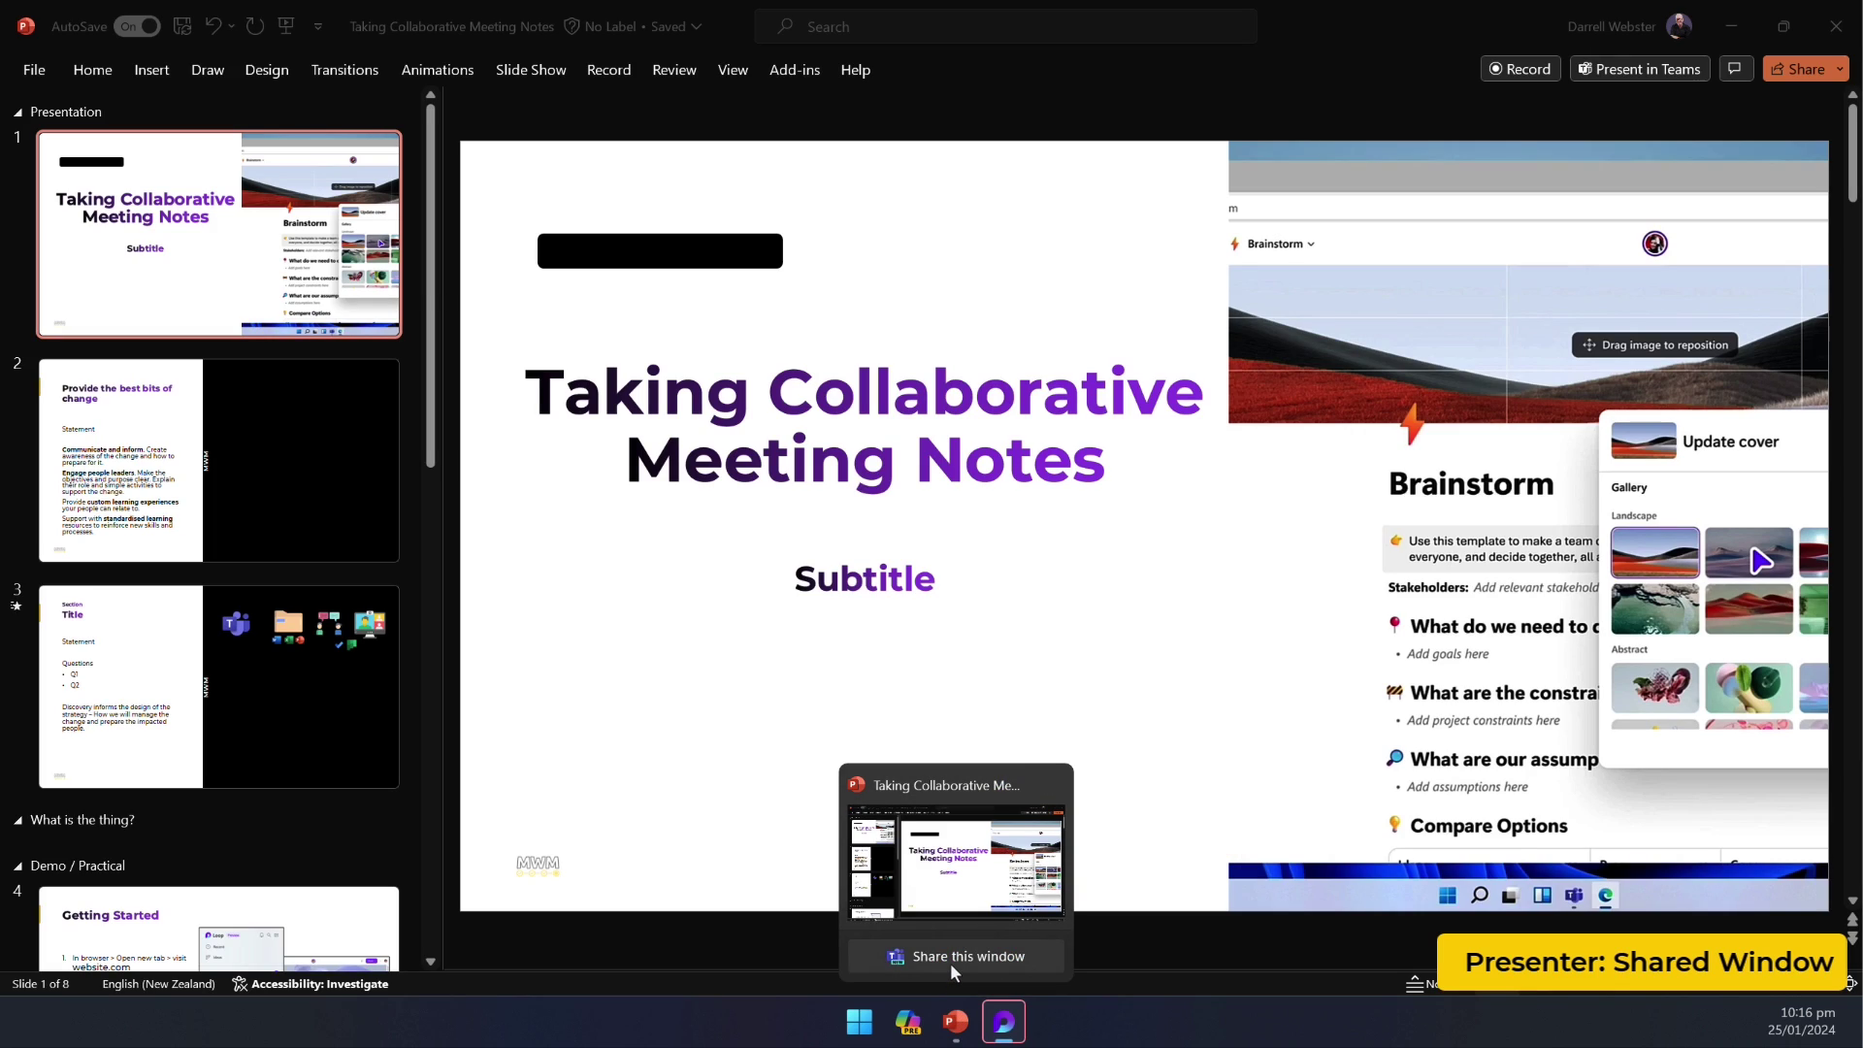
# Share the Taking Collaborative Meeting Notes PowerPoint window in place of Loop
pyautogui.click(951, 961)
pyautogui.click(914, 953)
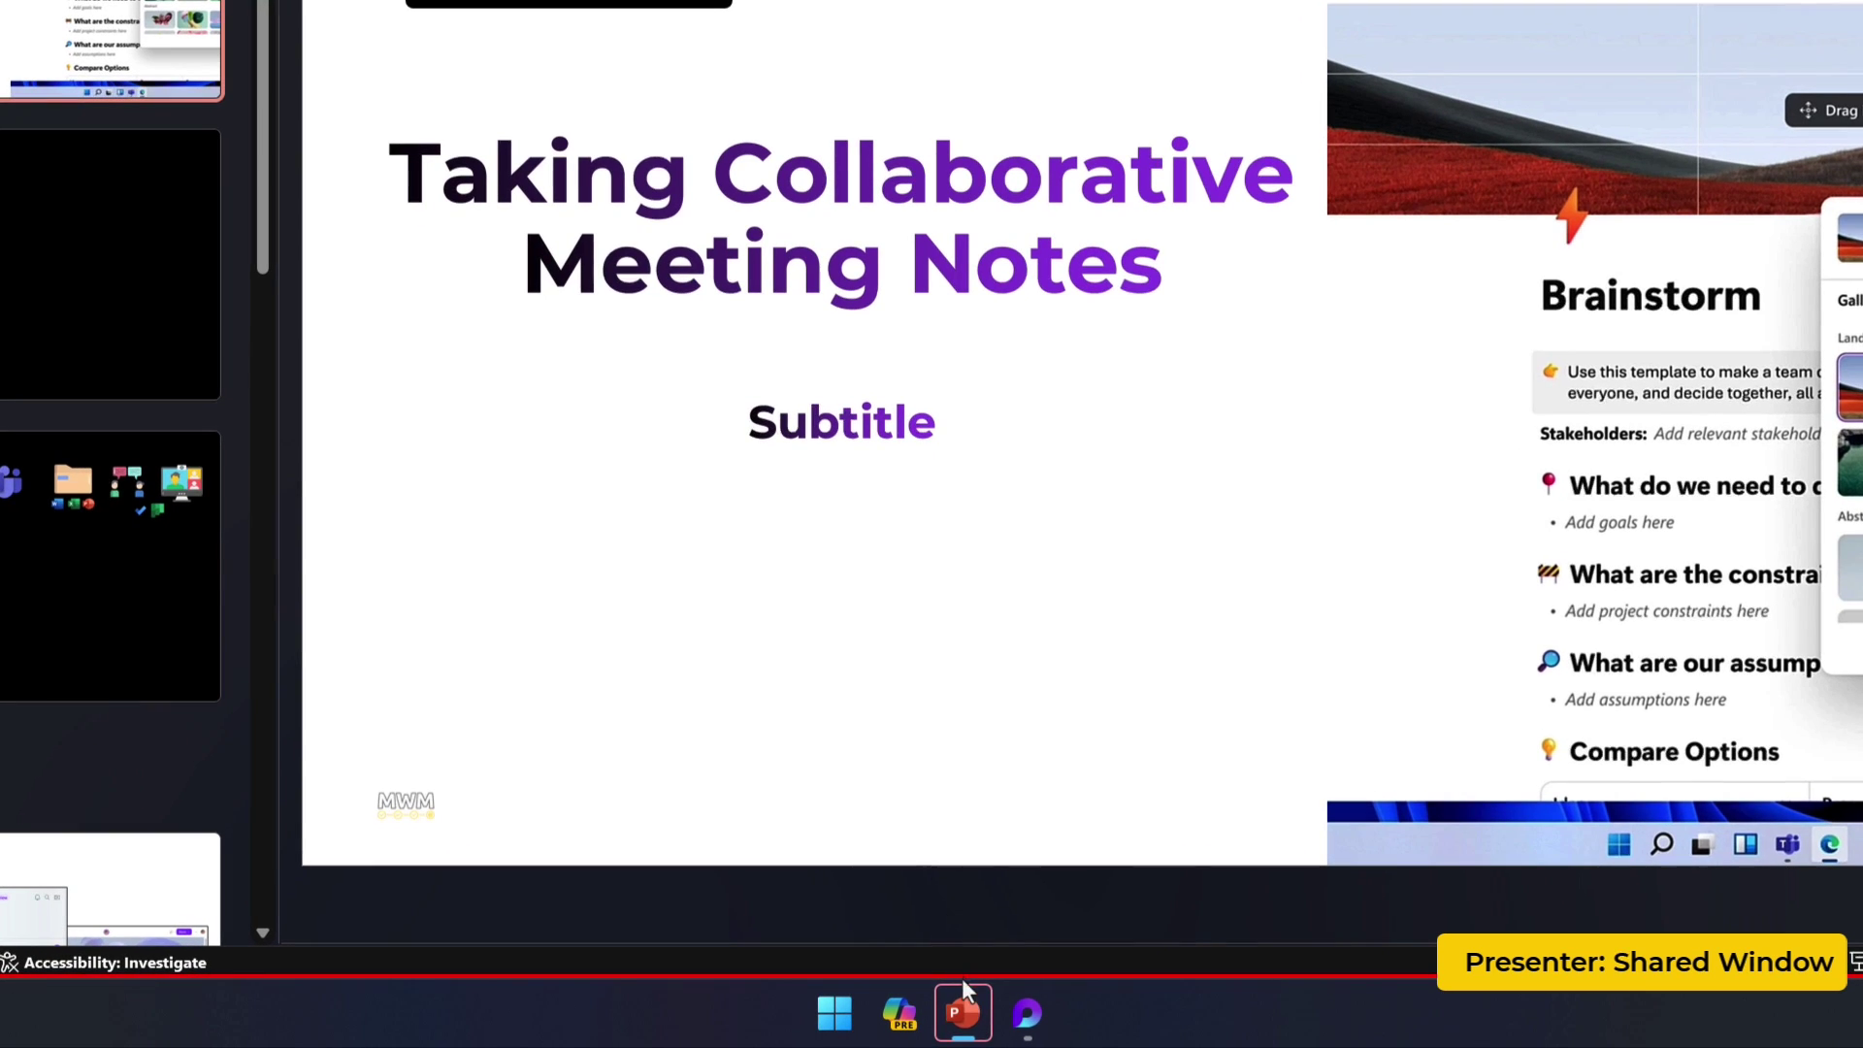
pyautogui.moveTo(972, 1023)
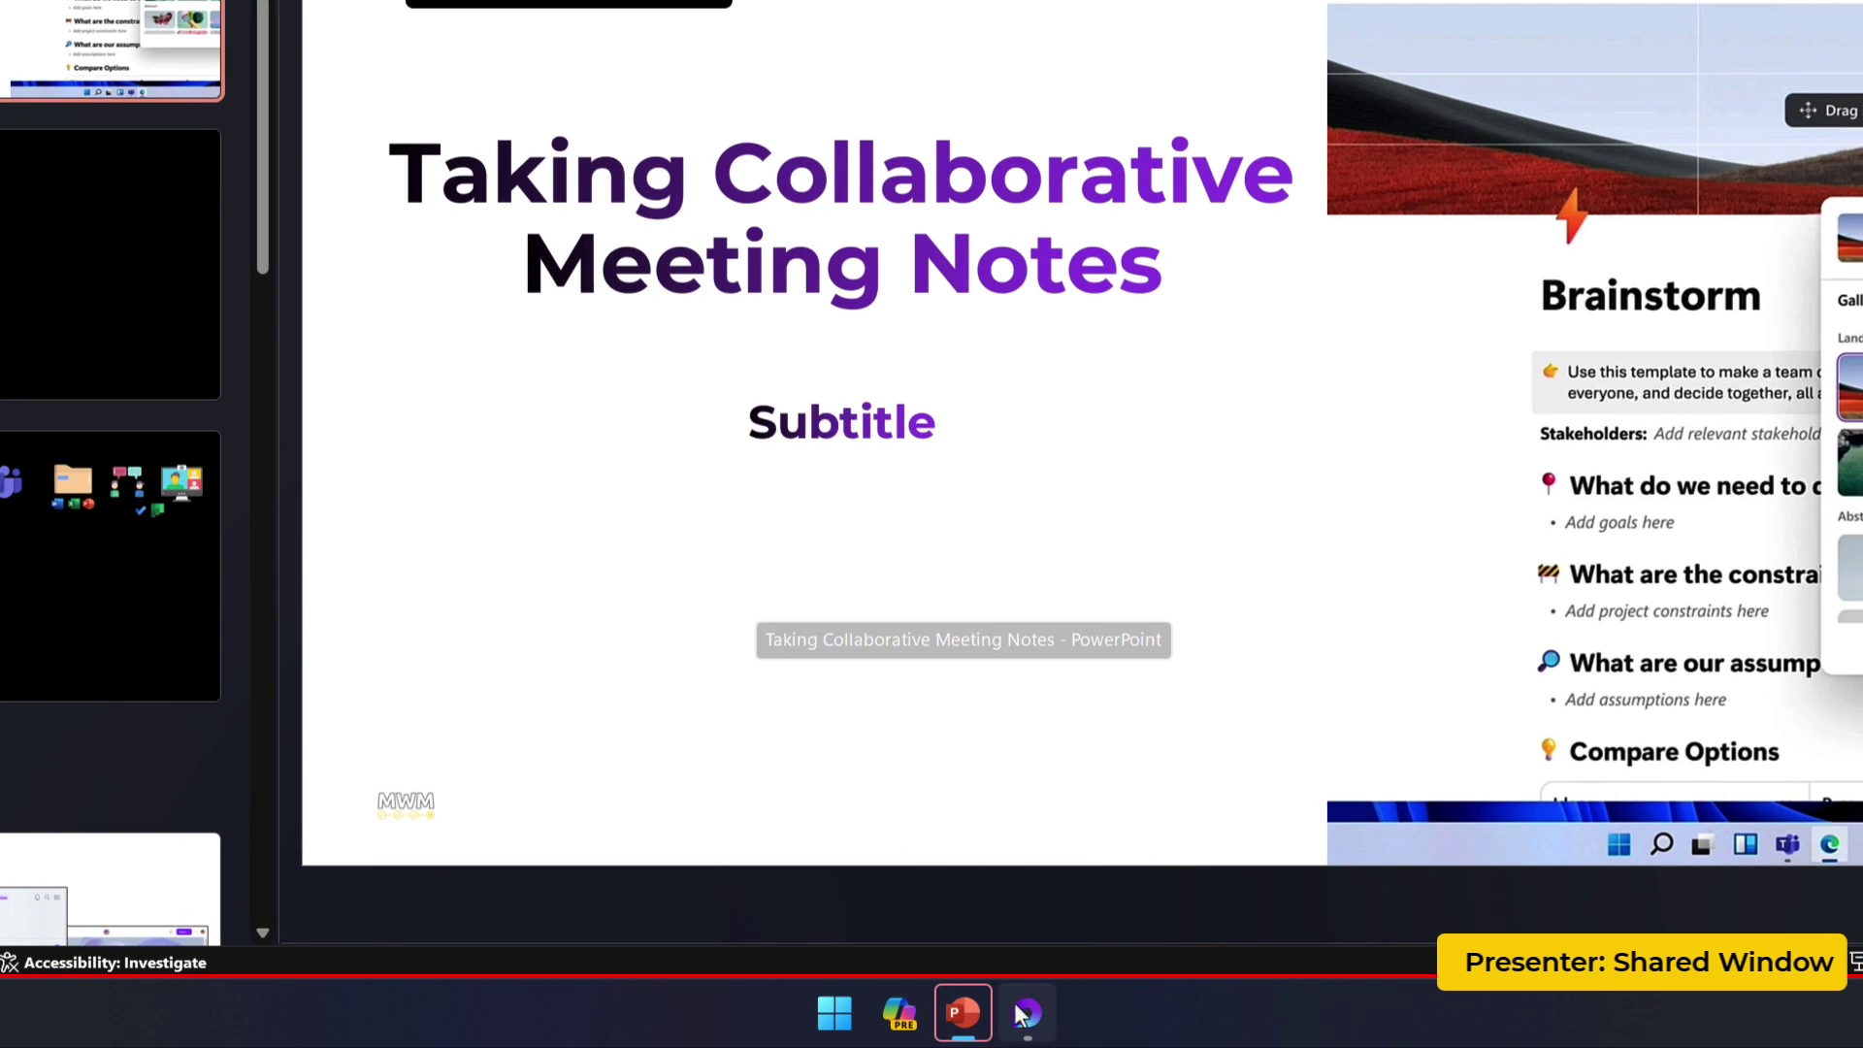
# Switch the meeting share from the PowerPoint window to the Microsoft Loop window
pyautogui.moveTo(1029, 1028)
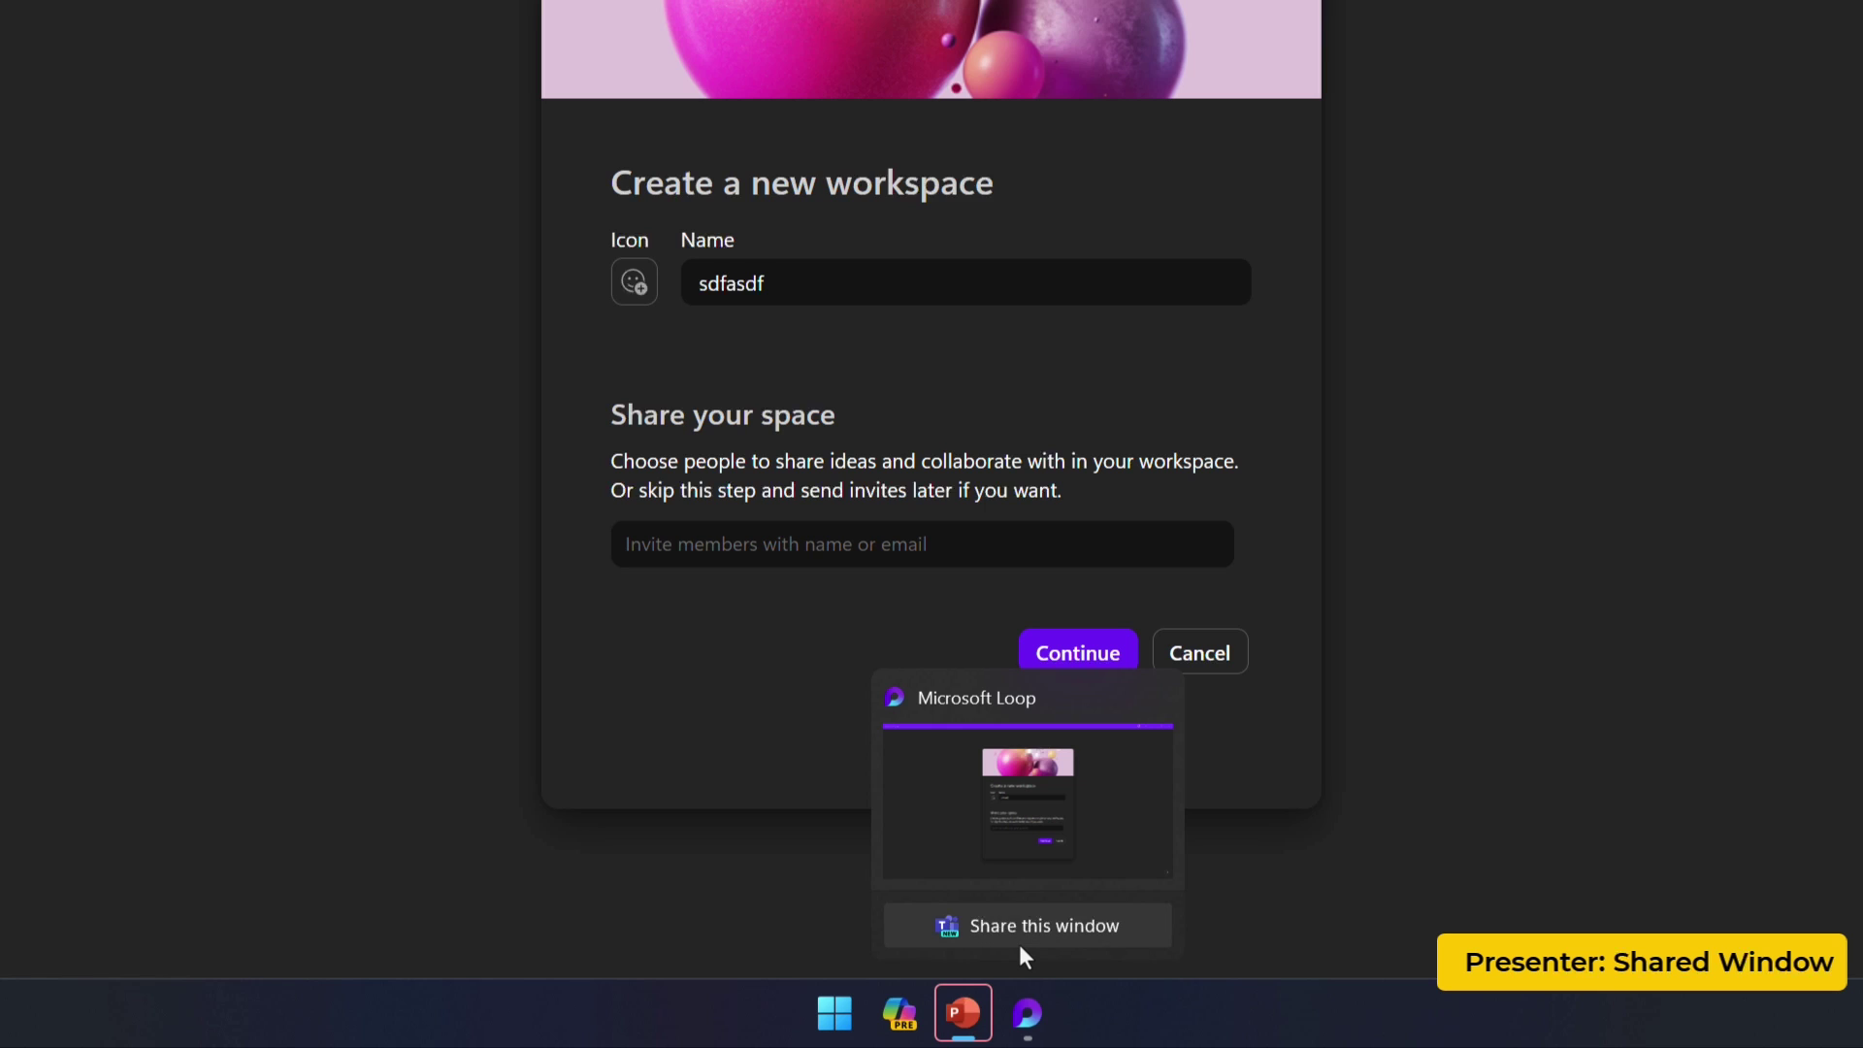
pyautogui.click(1019, 946)
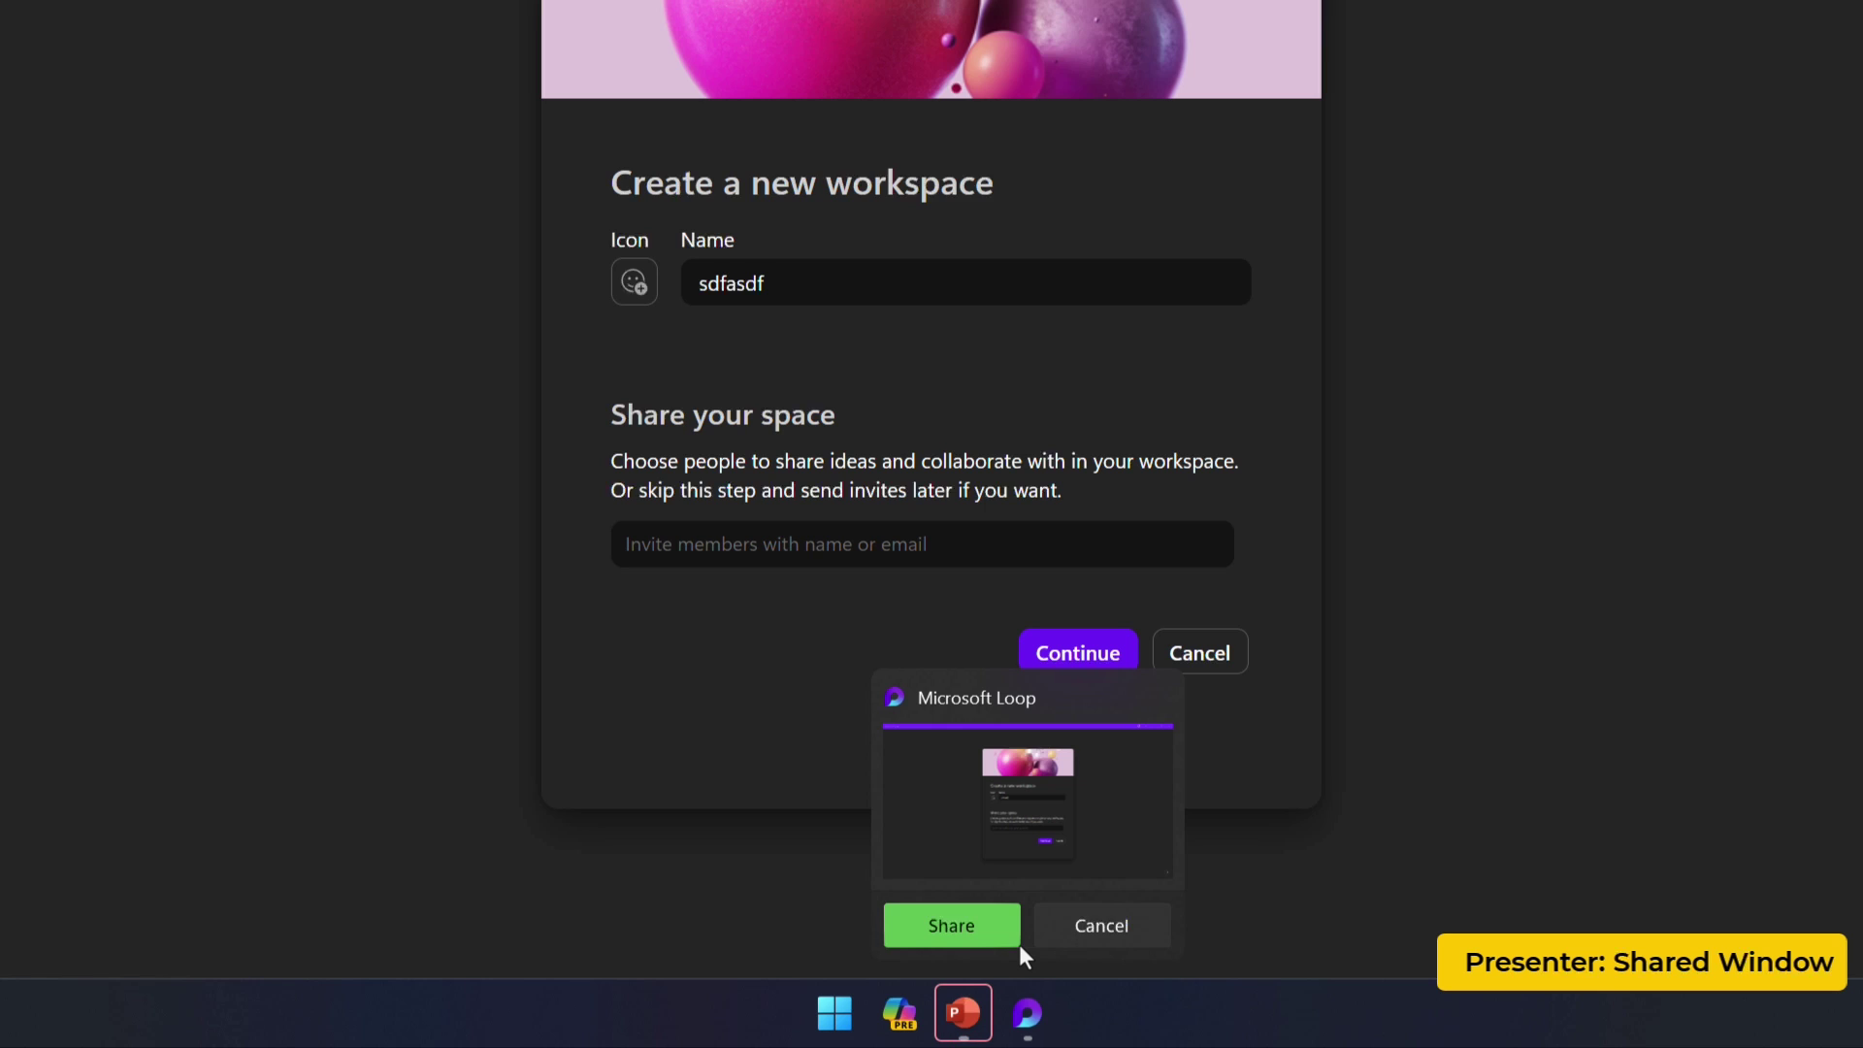
pyautogui.click(970, 934)
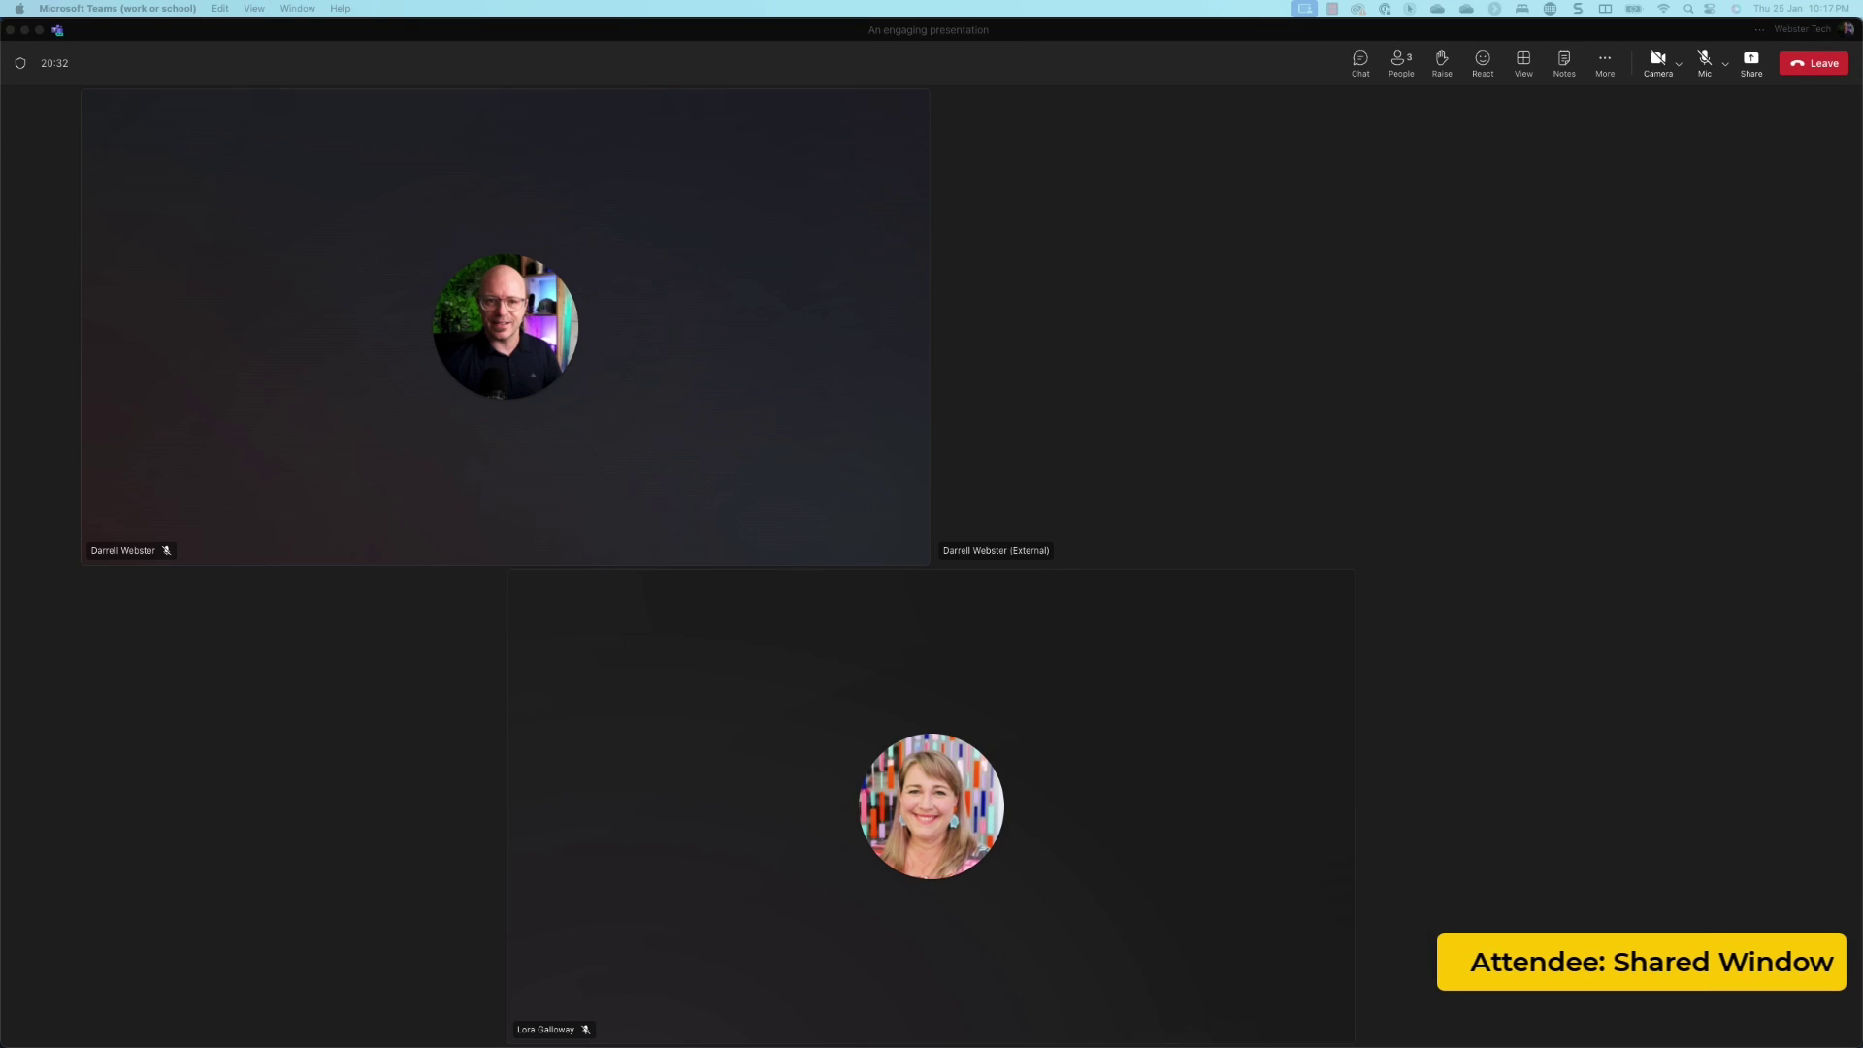